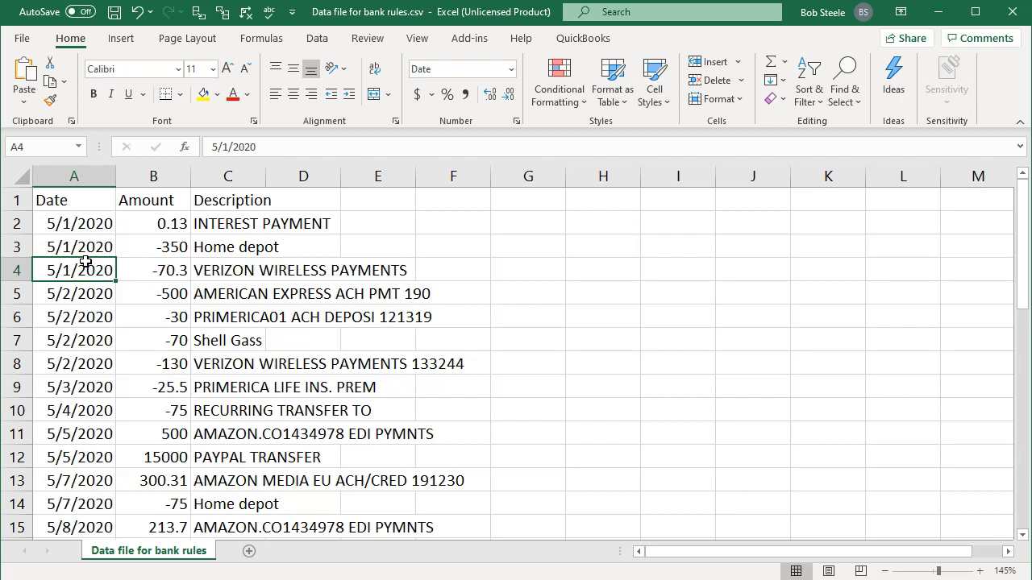
Review the transaction descriptions in rows 4 to 6, covering Verizon Wireless, American Express and Primerica
{"action": "key", "text": "Right"}
{"action": "key", "text": "Right"}
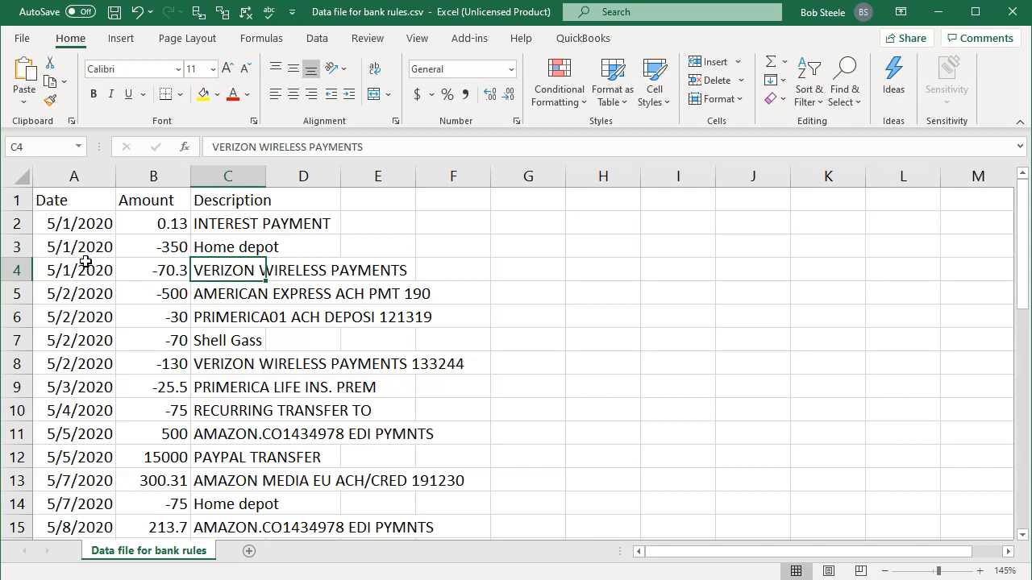
{"action": "key", "text": "Down"}
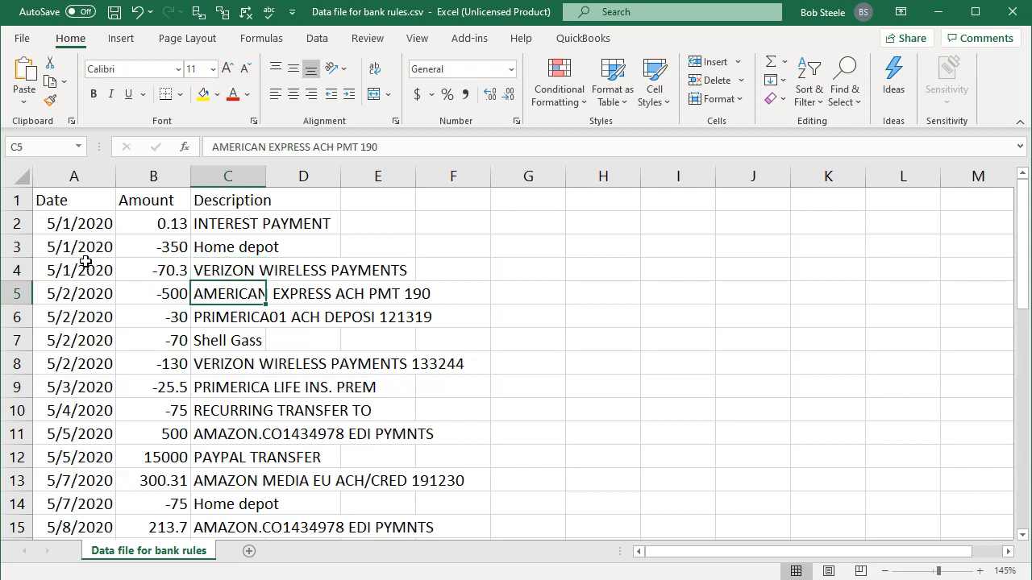
{"action": "left_click", "coordinate": [436, 292]}
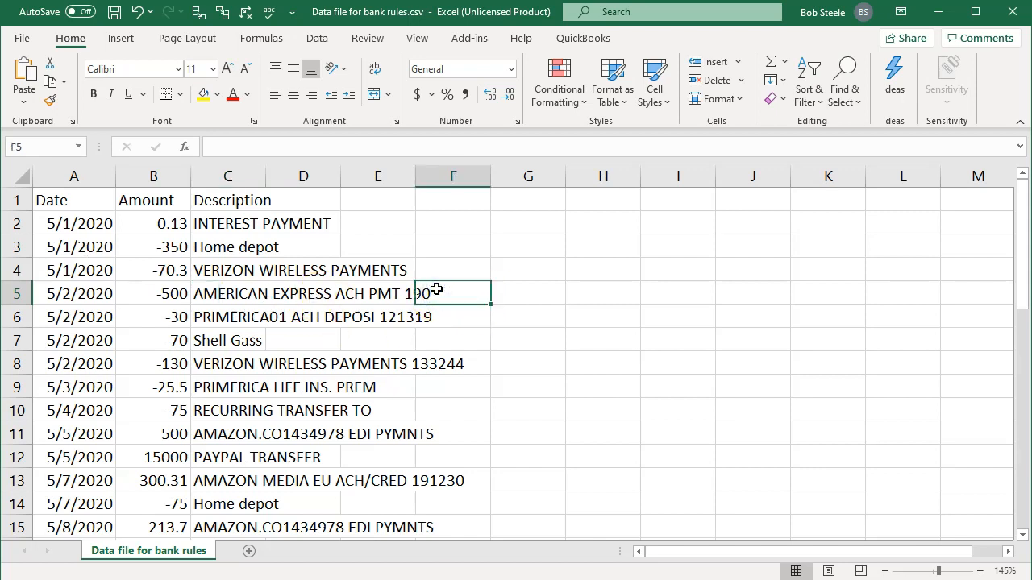
{"action": "key", "text": "Left"}
{"action": "key", "text": "Left"}
{"action": "key", "text": "Left"}
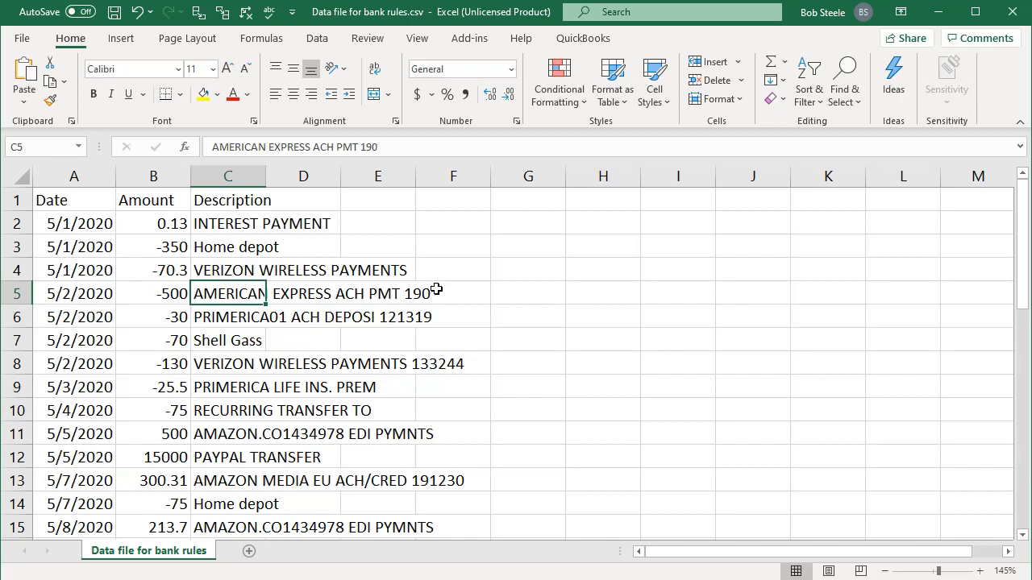
{"action": "key", "text": "Down"}
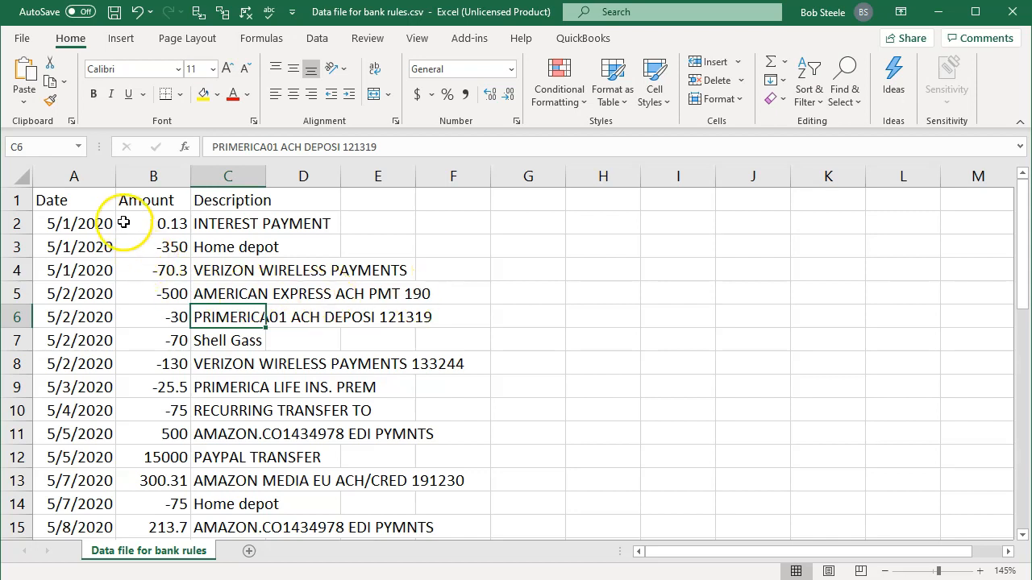
Add filters to the Date, Amount and Description headers across columns A to C
{"action": "left_click_drag", "start_coordinate": [78, 176], "coordinate": [221, 178]}
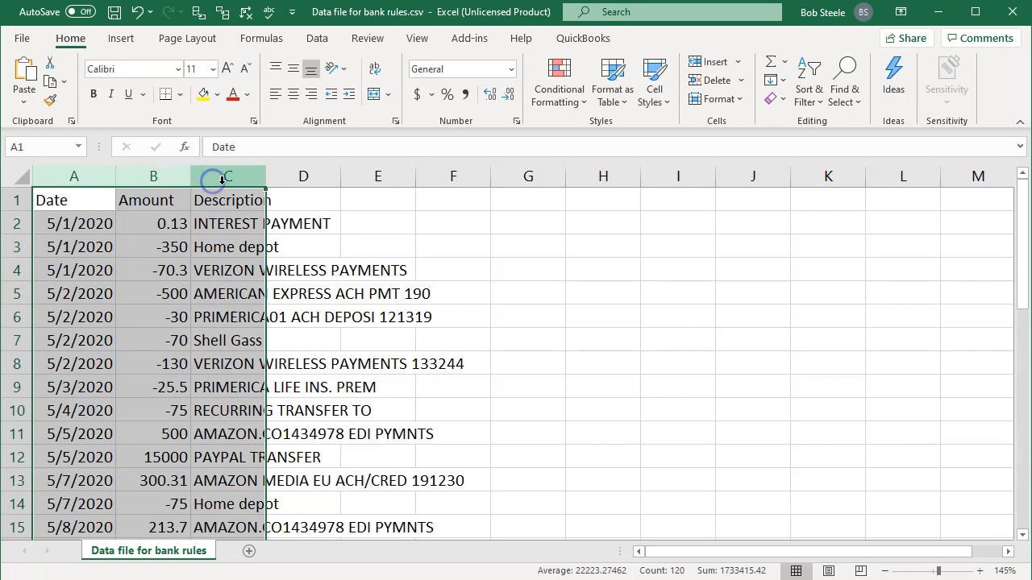
{"action": "left_click", "coordinate": [319, 42]}
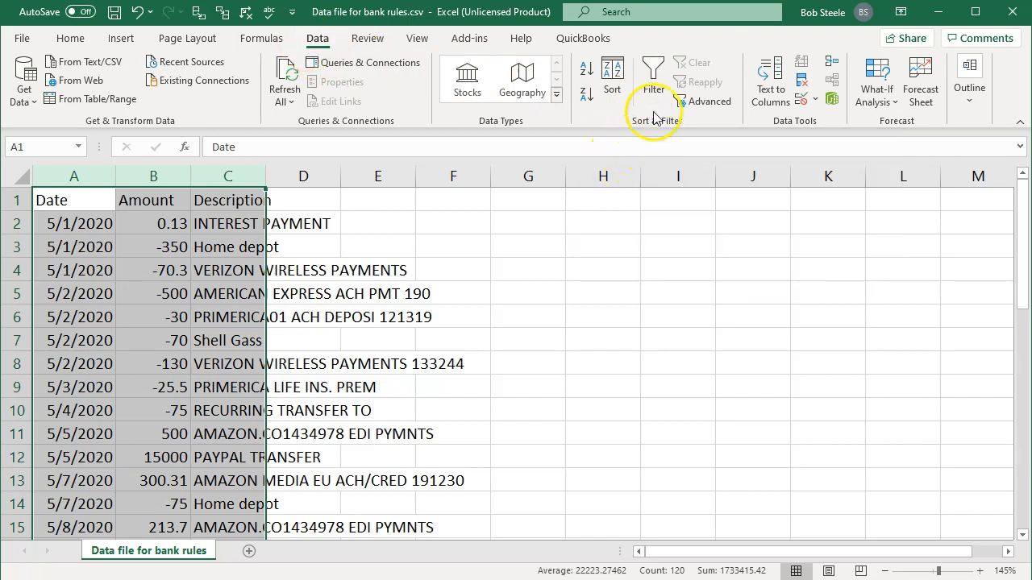
{"action": "left_click", "coordinate": [651, 89]}
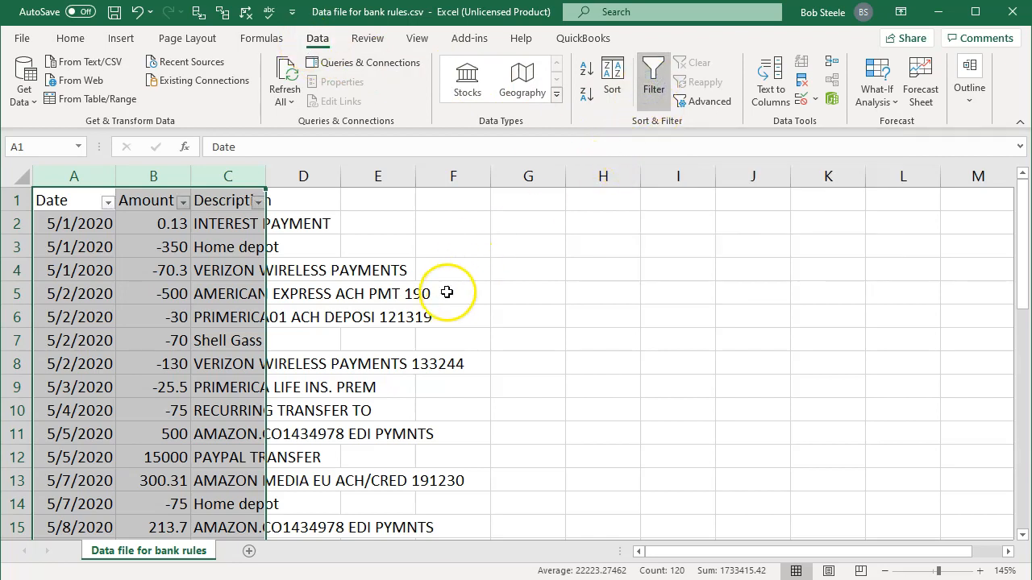
{"action": "left_click", "coordinate": [422, 302]}
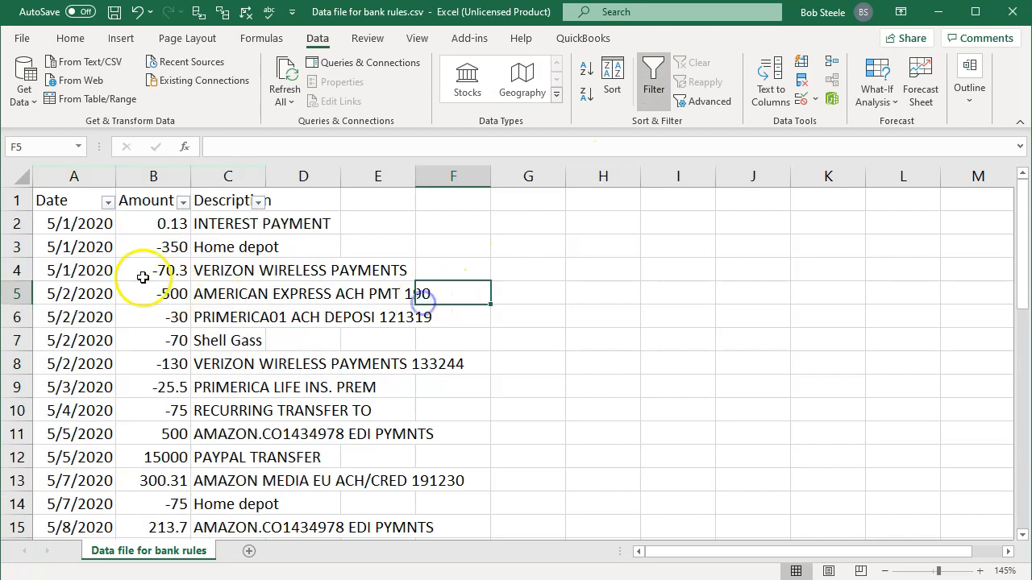
Sort the bank transactions by Description from A to Z
{"action": "left_click", "coordinate": [76, 247]}
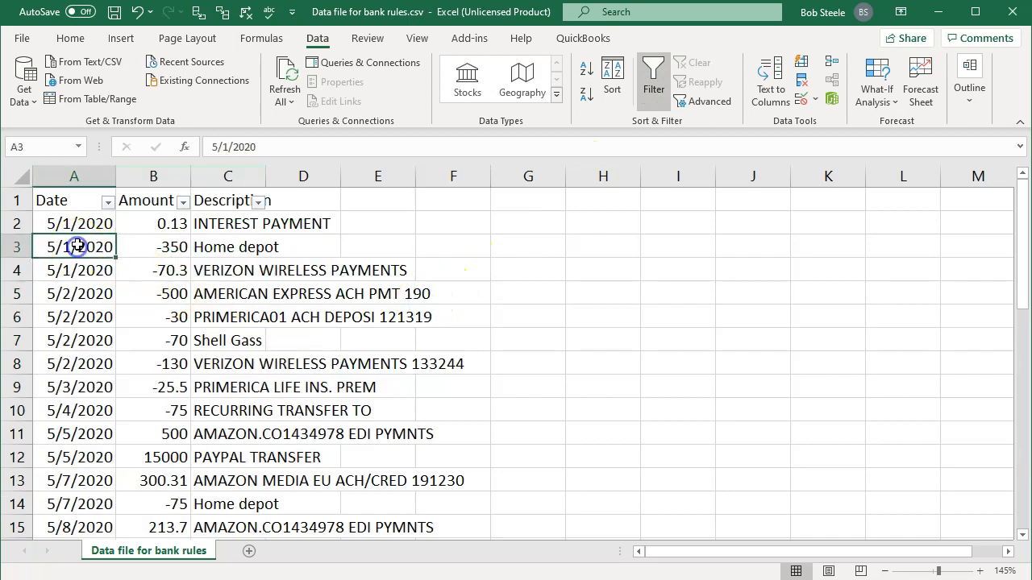
{"action": "left_click", "coordinate": [259, 202]}
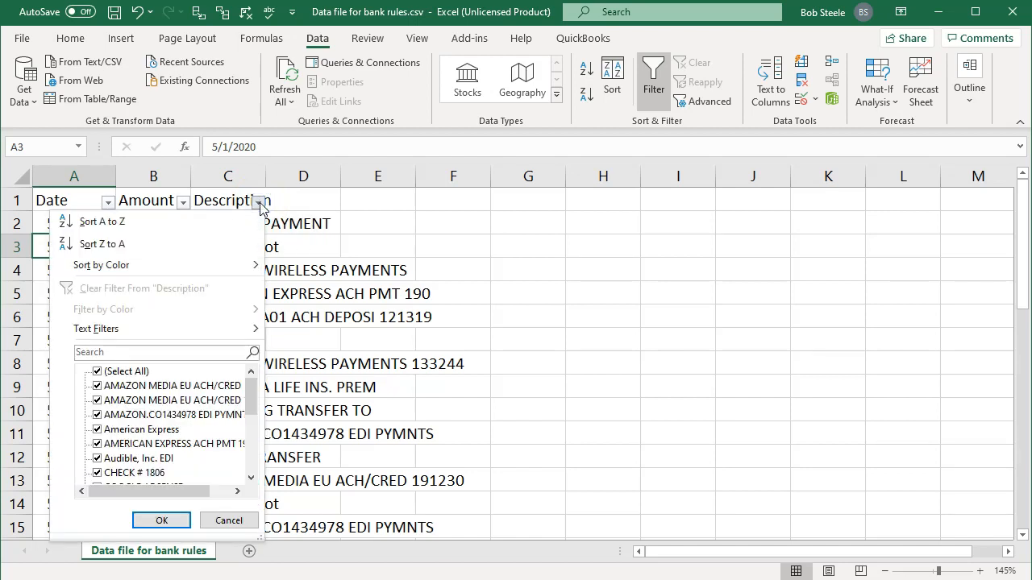
{"action": "left_click", "coordinate": [204, 217]}
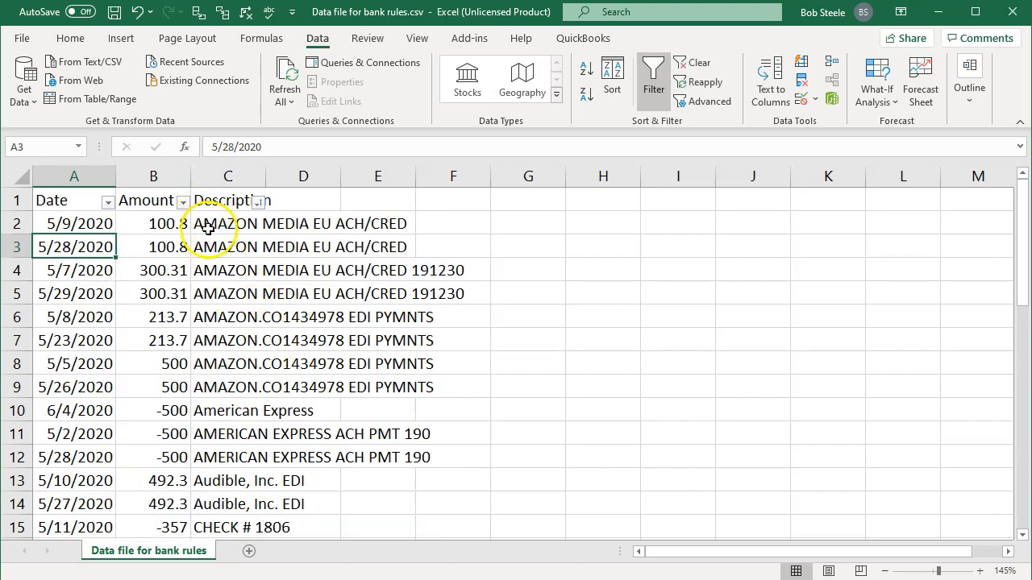
Compare the wording of the grouped Amazon Media and Amazon.co descriptions in column C, through to the first American Express entry
{"action": "left_click", "coordinate": [207, 228]}
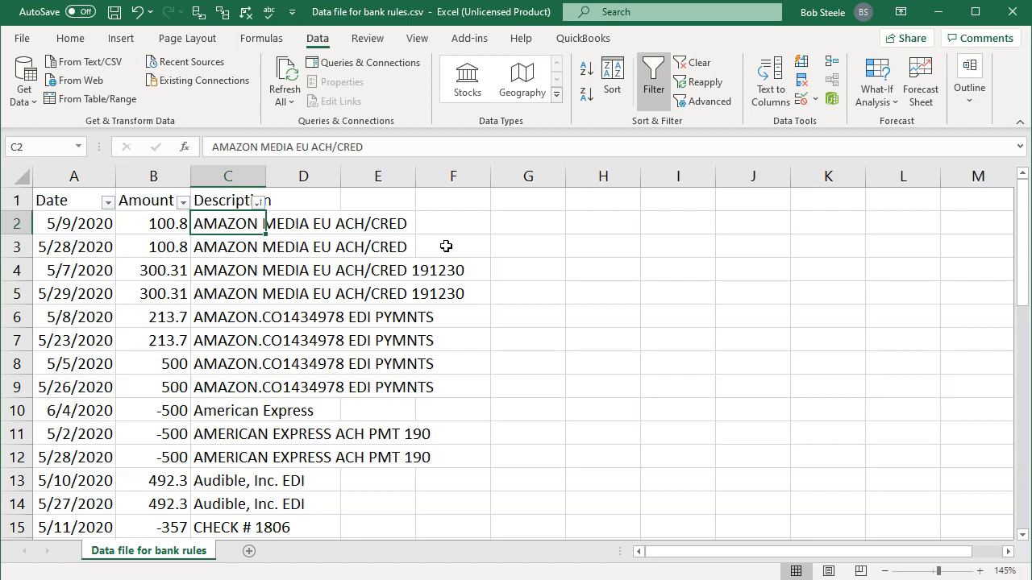
{"action": "left_click", "coordinate": [276, 321]}
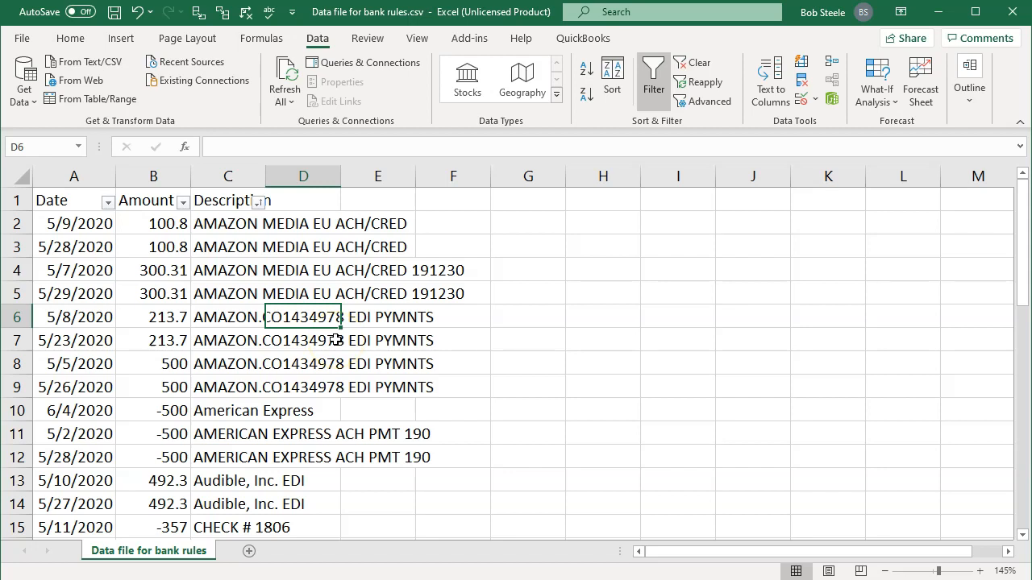
{"action": "left_click", "coordinate": [335, 340]}
{"action": "key", "text": "Left"}
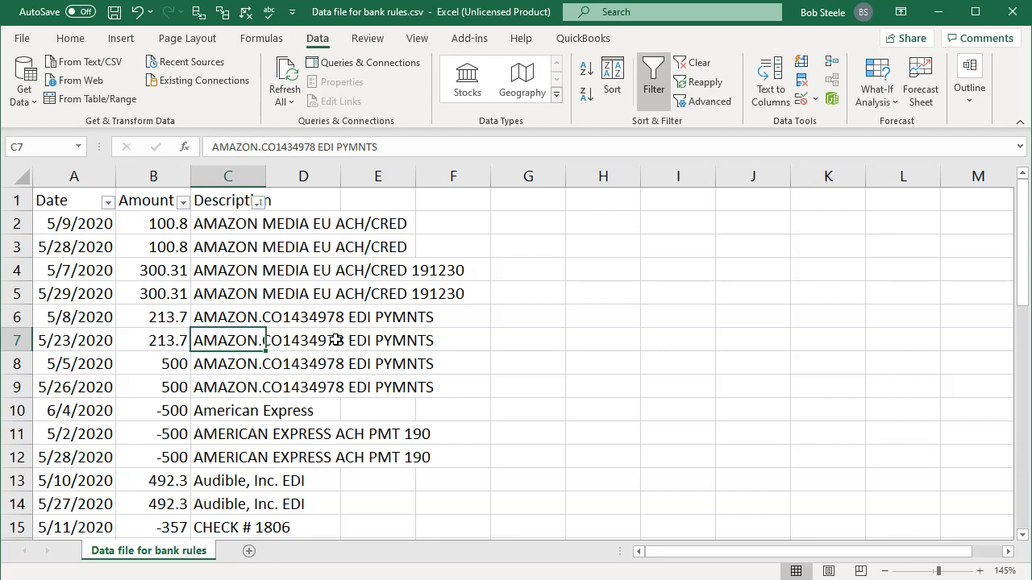
{"action": "key", "text": "Down"}
{"action": "key", "text": "Down"}
{"action": "key", "text": "Down"}
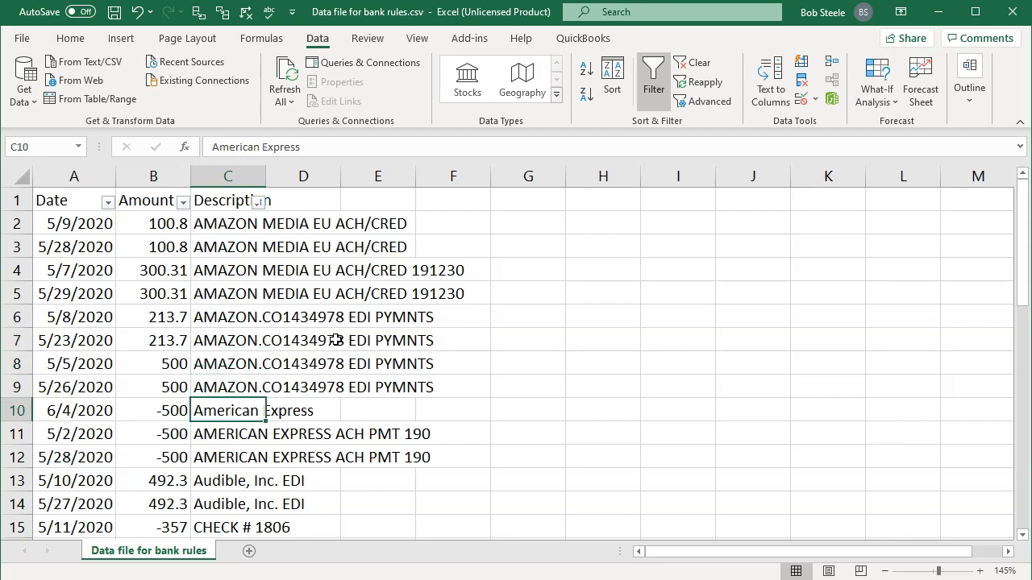
Compare the American Express description variants in rows 10 to 12 and examine the two Audible entries
{"action": "scroll", "coordinate": [592, 338], "scroll_direction": "down", "scroll_amount": 2}
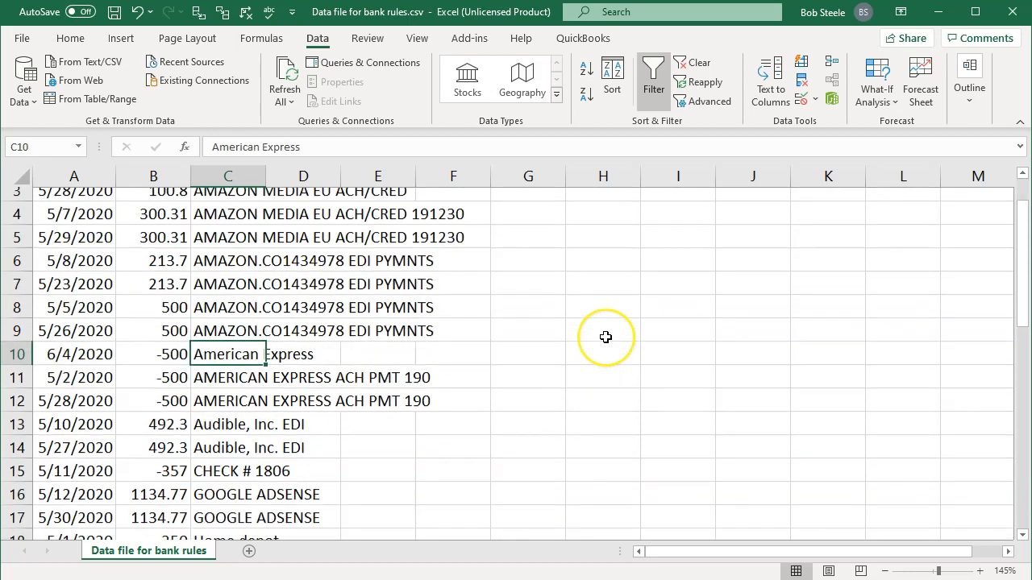
{"action": "key", "text": "Down"}
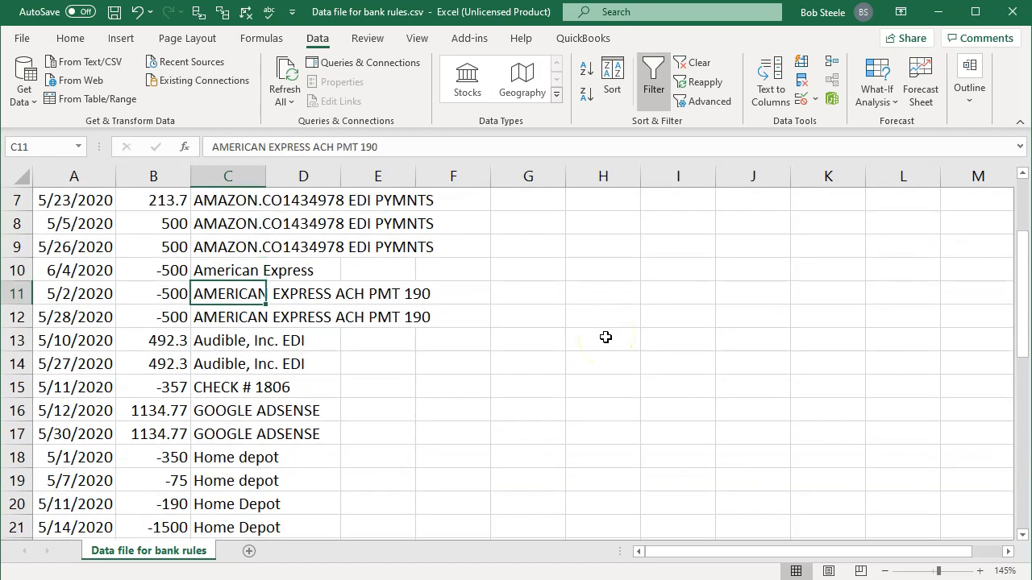
{"action": "key", "text": "Right"}
{"action": "key", "text": "Right"}
{"action": "key", "text": "Right"}
{"action": "key", "text": "Down"}
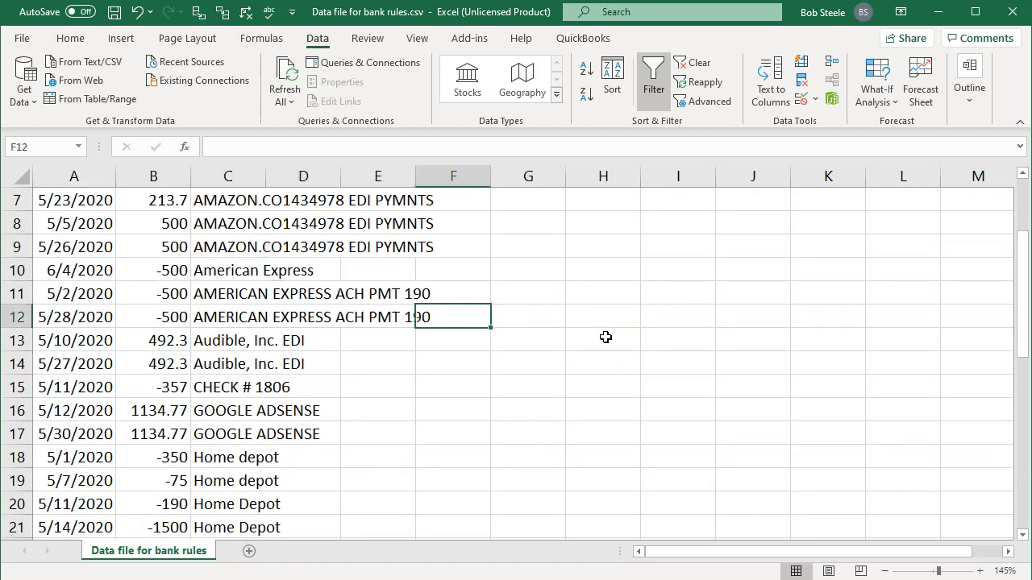
{"action": "key", "text": "Left"}
{"action": "key", "text": "Left"}
{"action": "key", "text": "Left"}
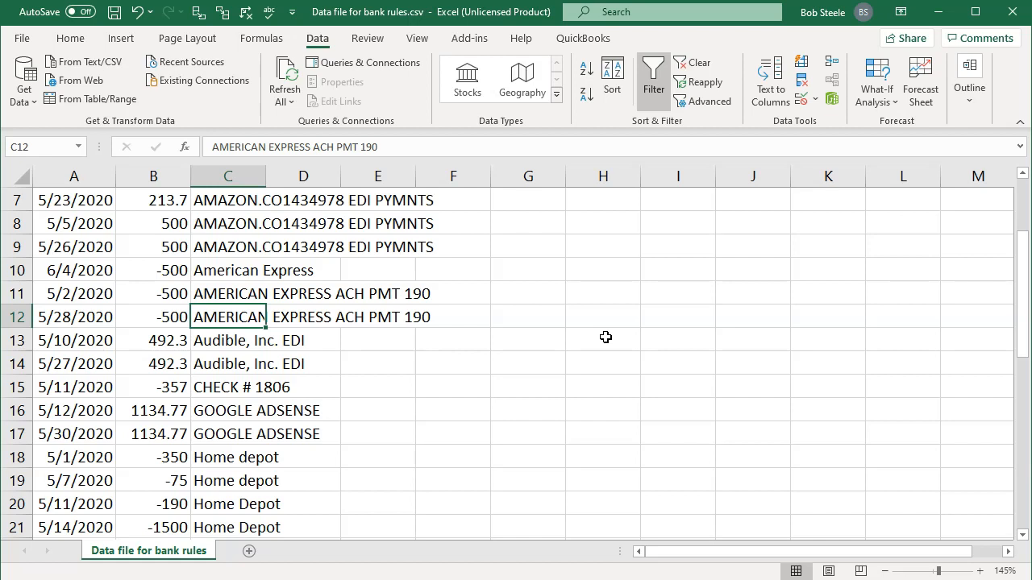
{"action": "key", "text": "Down"}
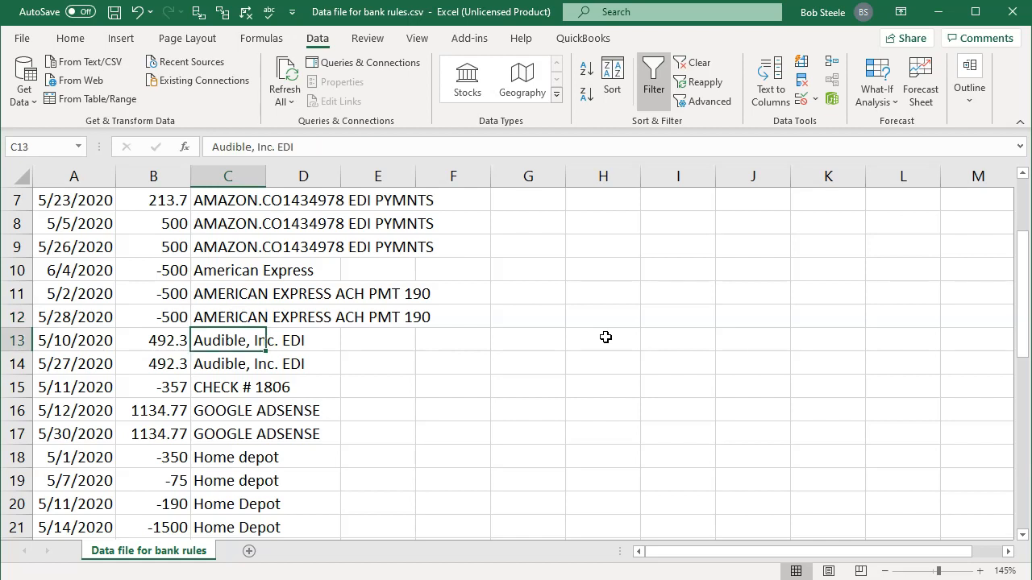
{"action": "key", "text": "Down"}
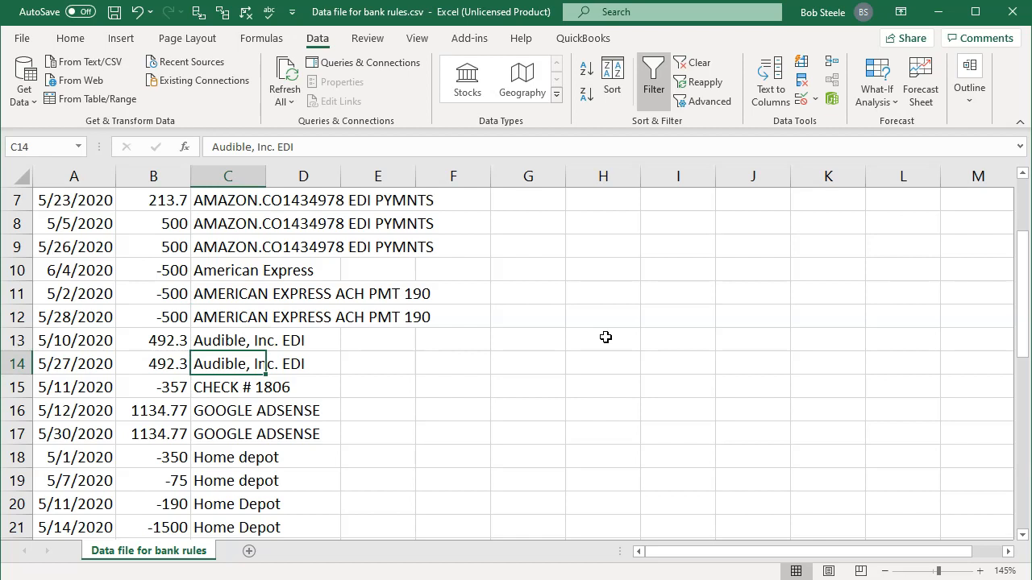
Examine the check, Google AdSense and Home Depot entries in rows 15 to 21, comparing the Home Depot descriptions and amounts
{"action": "scroll", "coordinate": [605, 337], "scroll_direction": "down", "scroll_amount": 2}
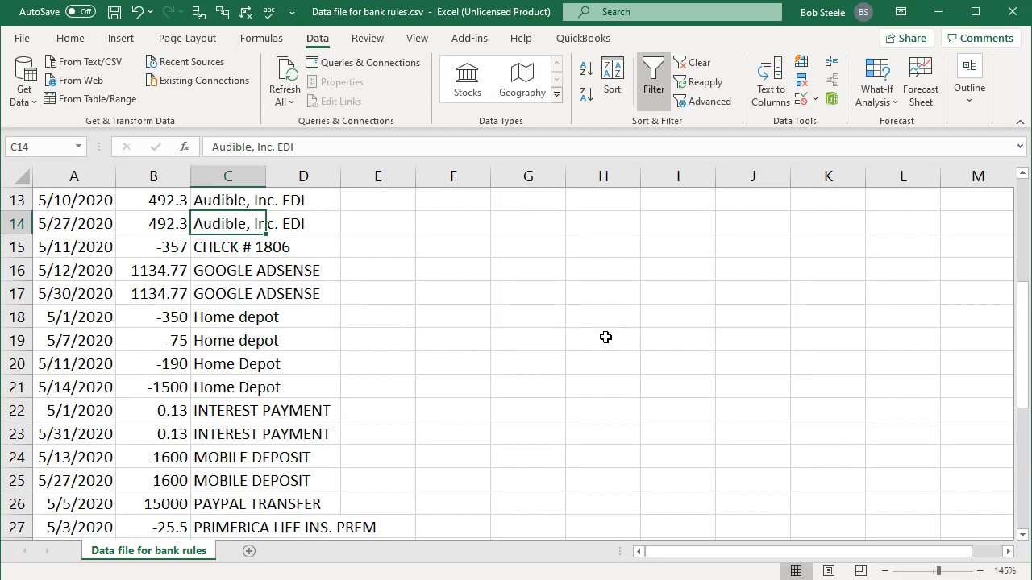
{"action": "key", "text": "Down"}
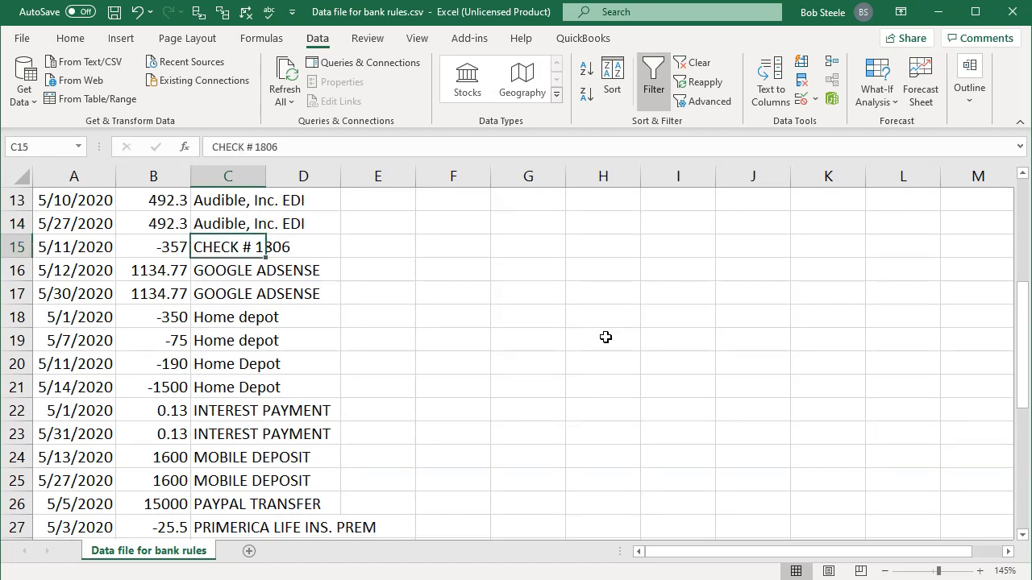
{"action": "key", "text": "Down"}
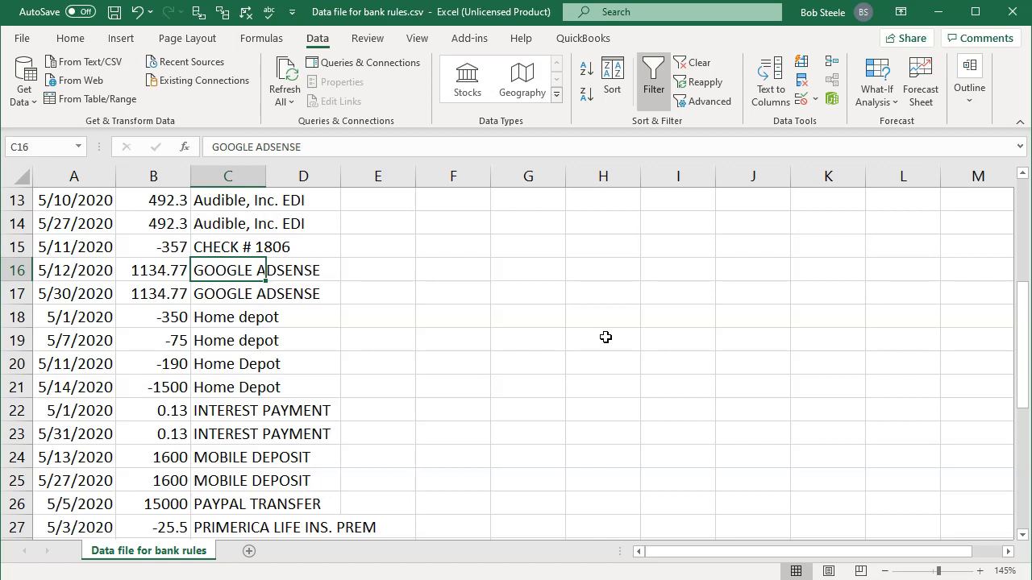
{"action": "key", "text": "Down"}
{"action": "key", "text": "Down"}
{"action": "key", "text": "Down"}
{"action": "key", "text": "Up"}
{"action": "key", "text": "Down"}
{"action": "key", "text": "Down"}
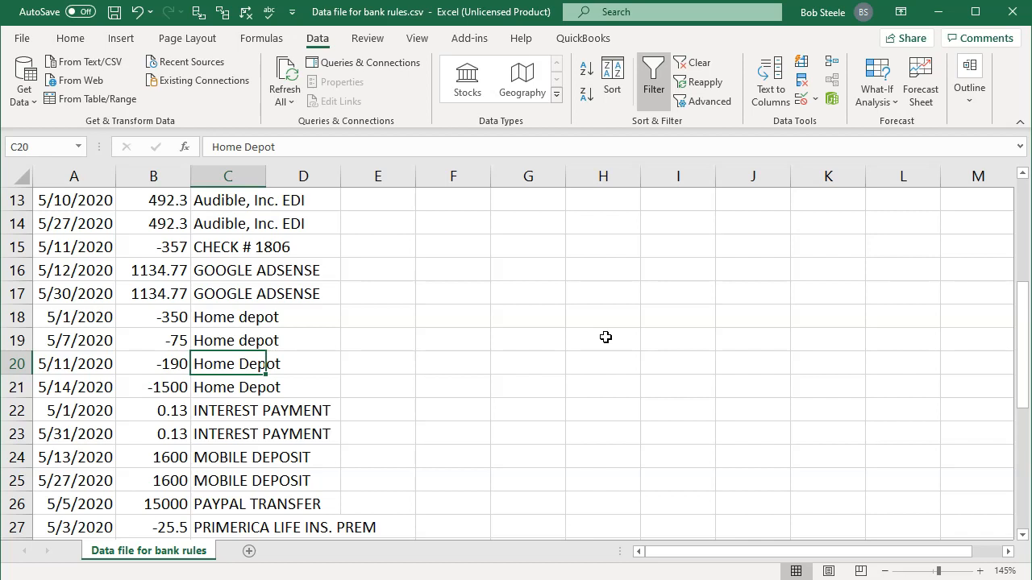
{"action": "key", "text": "Down"}
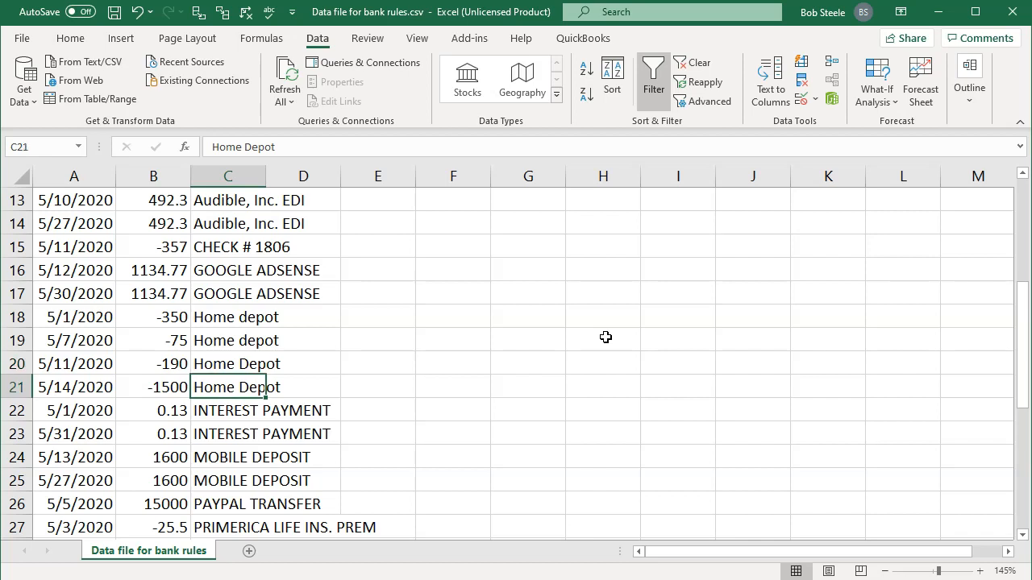
{"action": "key", "text": "Up"}
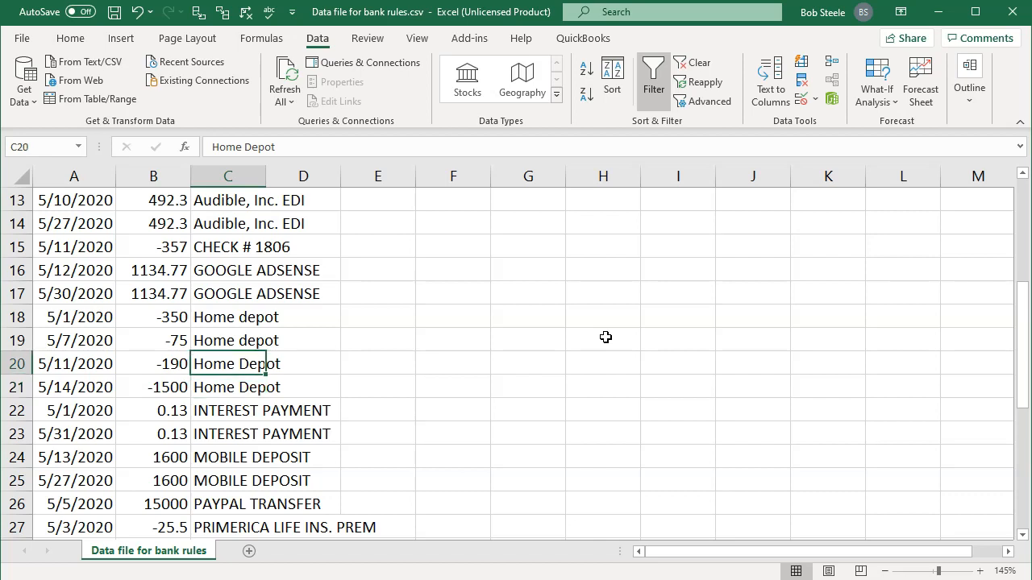
{"action": "key", "text": "Down"}
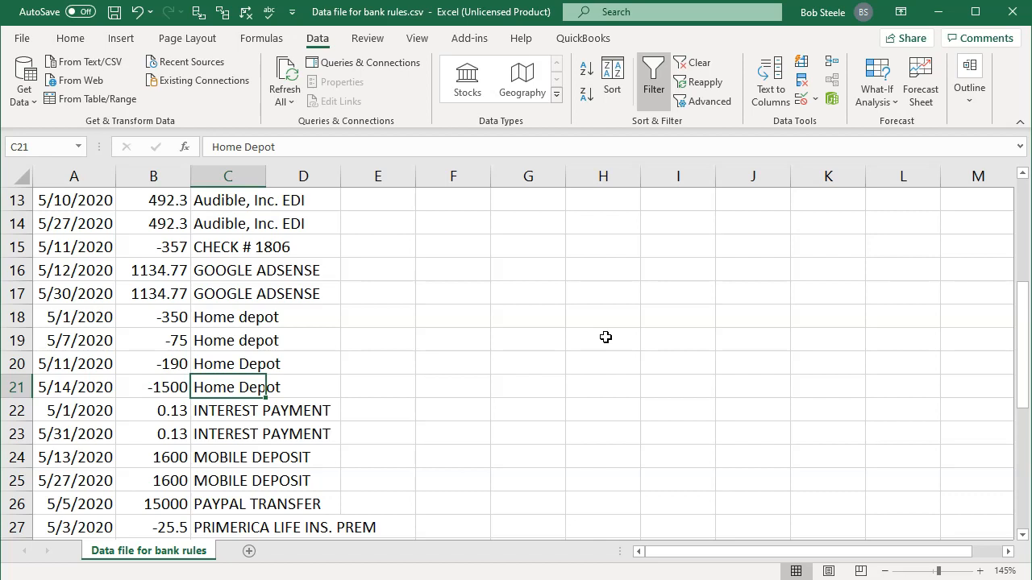
Review the remaining sorted descriptions from the interest payments in row 22 to the end of the list
{"action": "scroll", "coordinate": [605, 336], "scroll_direction": "down", "scroll_amount": 2}
{"action": "key", "text": "Down"}
{"action": "key", "text": "Down"}
{"action": "key", "text": "Down"}
{"action": "key", "text": "Down"}
{"action": "key", "text": "Down"}
{"action": "key", "text": "Down"}
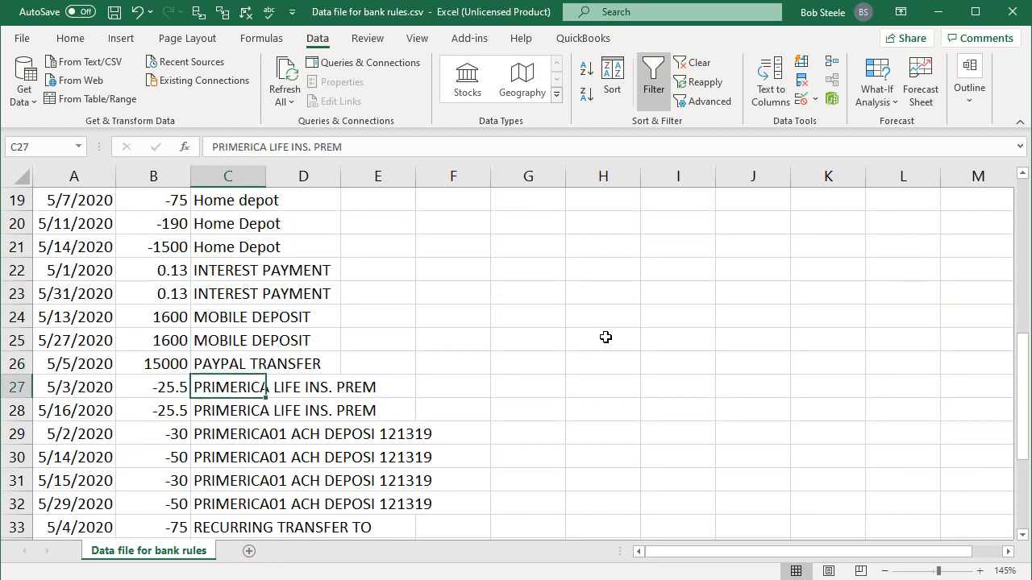
{"action": "scroll", "coordinate": [606, 337], "scroll_direction": "down", "scroll_amount": 2}
{"action": "key", "text": "Down"}
{"action": "key", "text": "Down"}
{"action": "key", "text": "Down"}
{"action": "key", "text": "Down"}
{"action": "key", "text": "Down"}
{"action": "key", "text": "Down"}
{"action": "key", "text": "Down"}
{"action": "key", "text": "Down"}
{"action": "key", "text": "Down"}
{"action": "key", "text": "Down"}
{"action": "key", "text": "Down"}
{"action": "key", "text": "Down"}
{"action": "key", "text": "Down"}
{"action": "key", "text": "Down"}
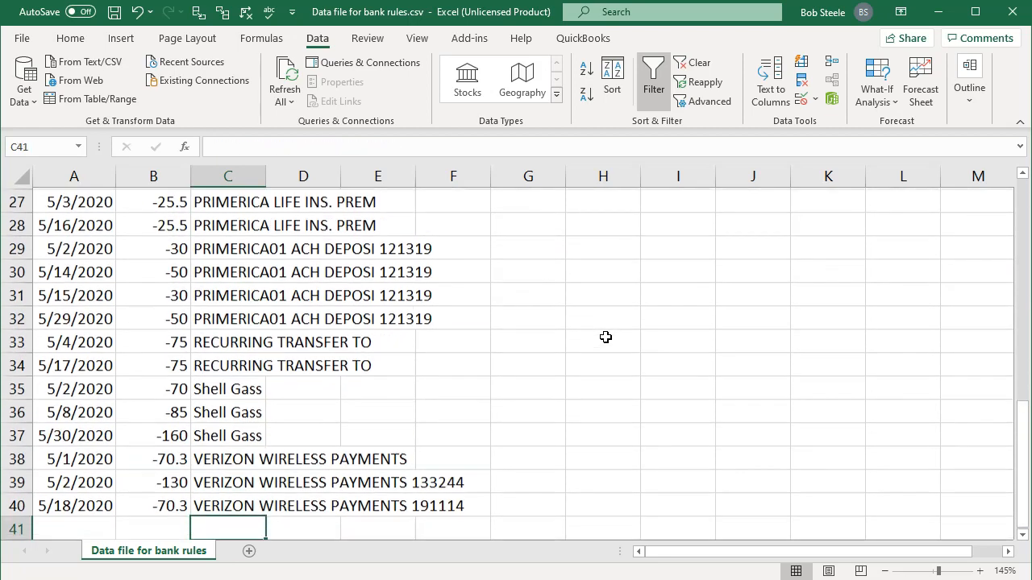
Compare the three Verizon Wireless payment descriptions in rows 38 to 40
{"action": "key", "text": "Down"}
{"action": "key", "text": "Up"}
{"action": "key", "text": "Up"}
{"action": "key", "text": "Up"}
{"action": "key", "text": "Up"}
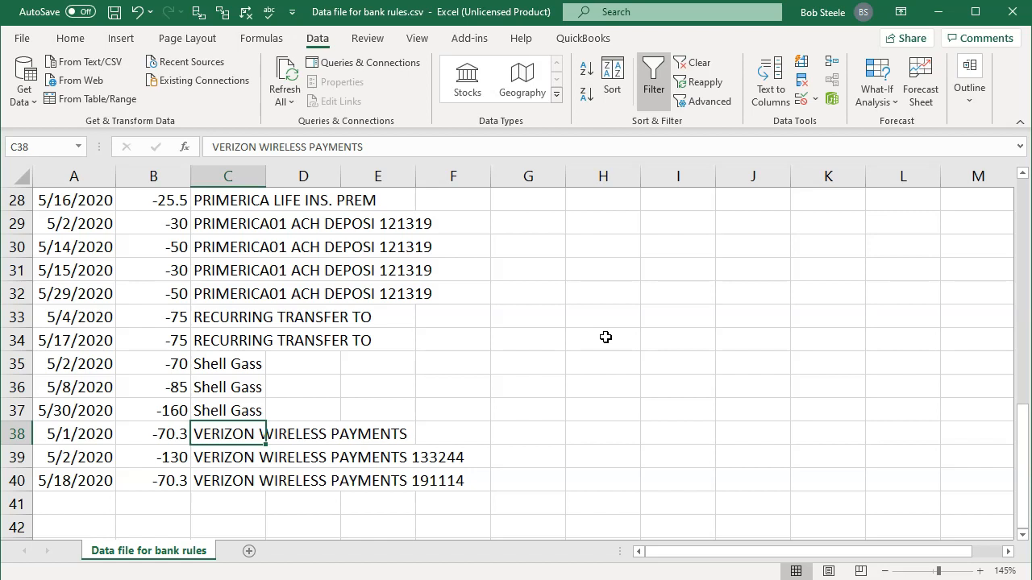
{"action": "key", "text": "Down"}
{"action": "key", "text": "Down"}
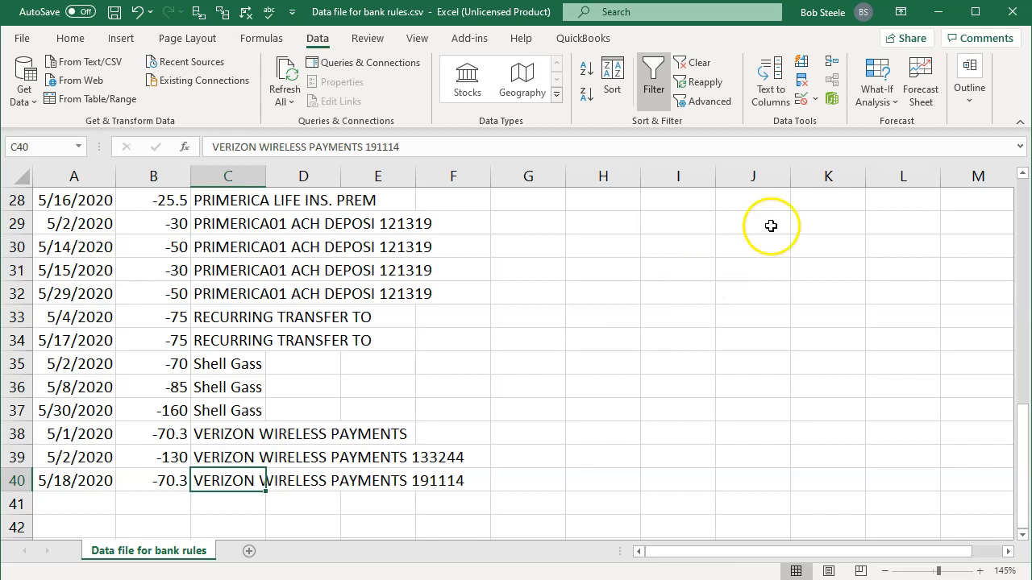
Try to close the workbook, dismissing the save prompt without choosing to save or discard
{"action": "left_click", "coordinate": [1006, 13]}
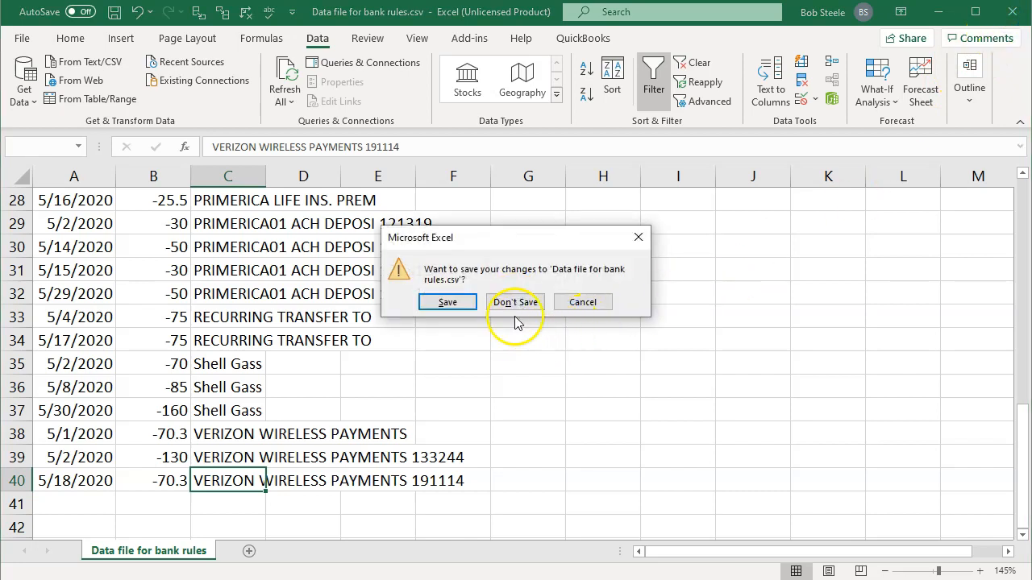
{"action": "left_click", "coordinate": [638, 237]}
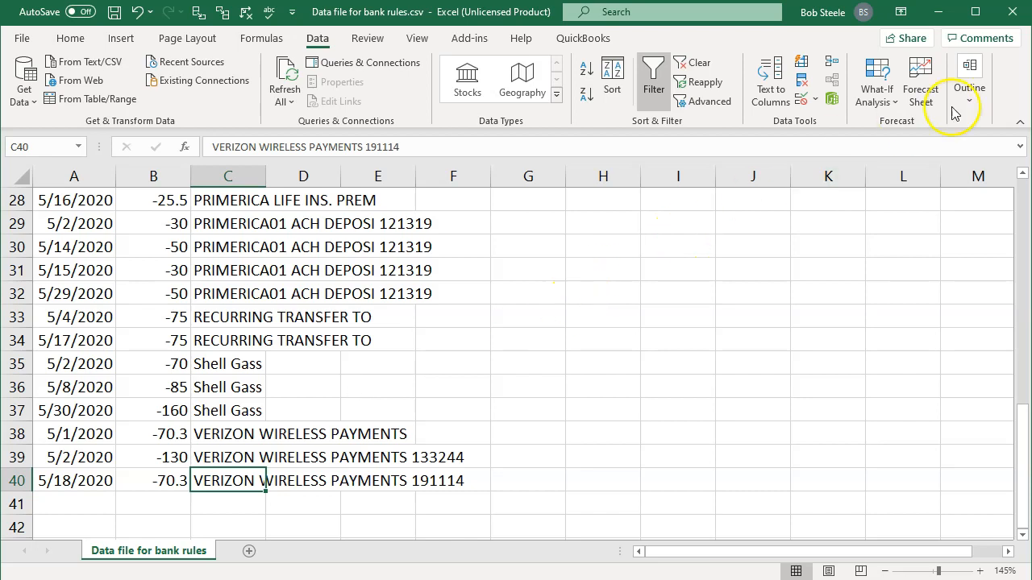
Close the bank rules data workbook, discarding the changes
{"action": "left_click", "coordinate": [1017, 10]}
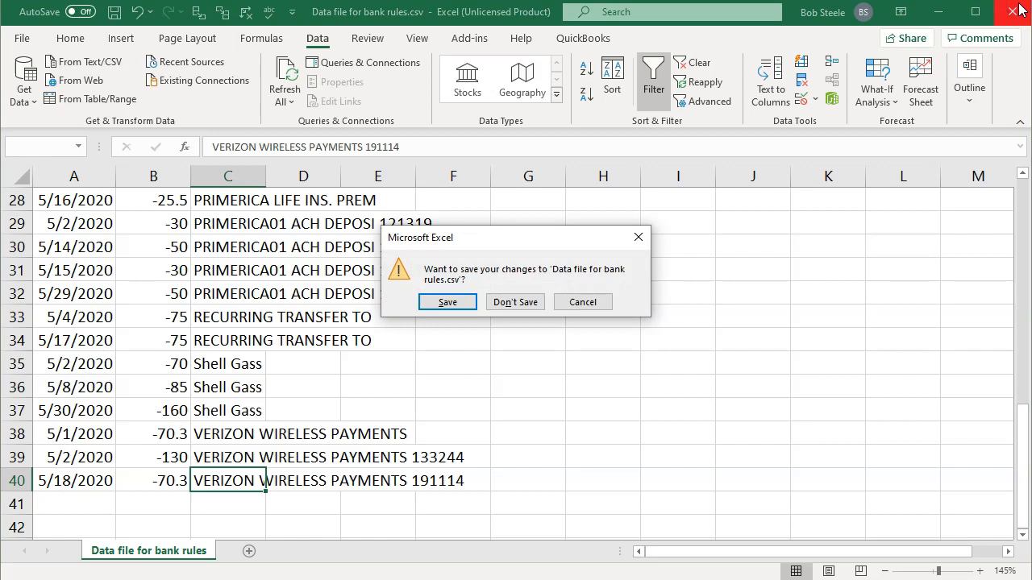
{"action": "left_click", "coordinate": [510, 301]}
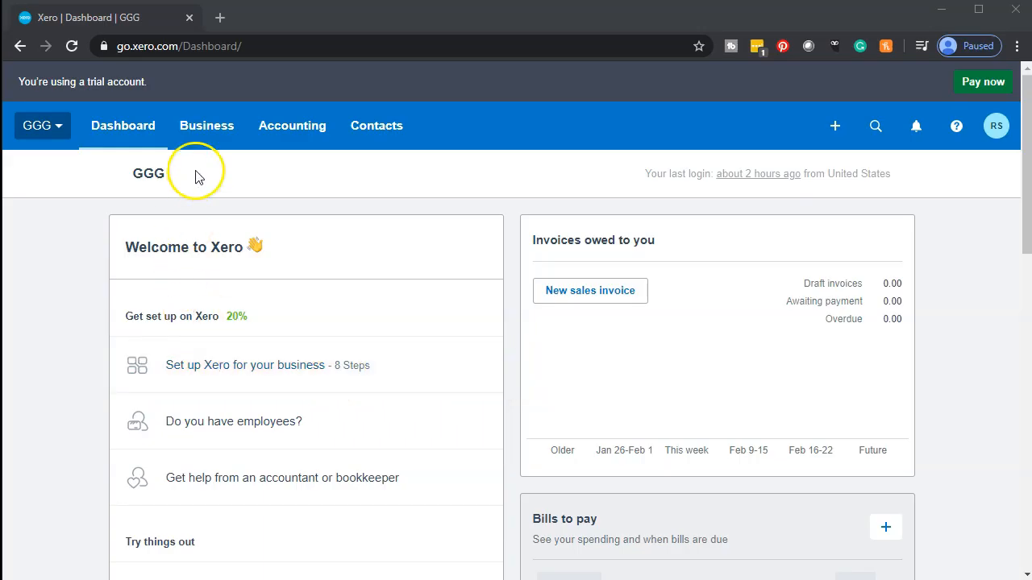
Switch to Xero and open the statement import page for the Checking - Chase bank account
{"action": "left_click", "coordinate": [281, 130]}
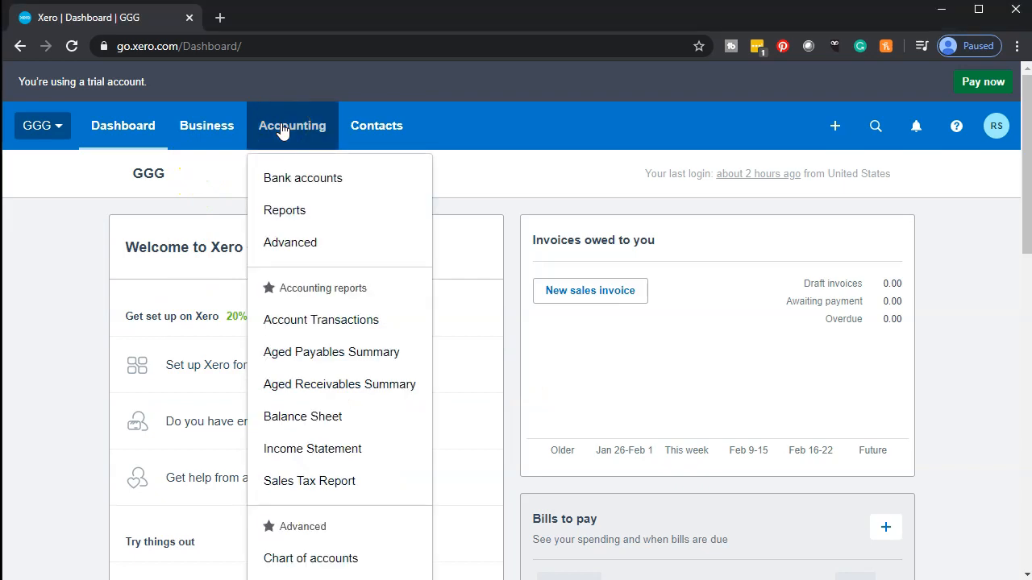
{"action": "left_click", "coordinate": [311, 181]}
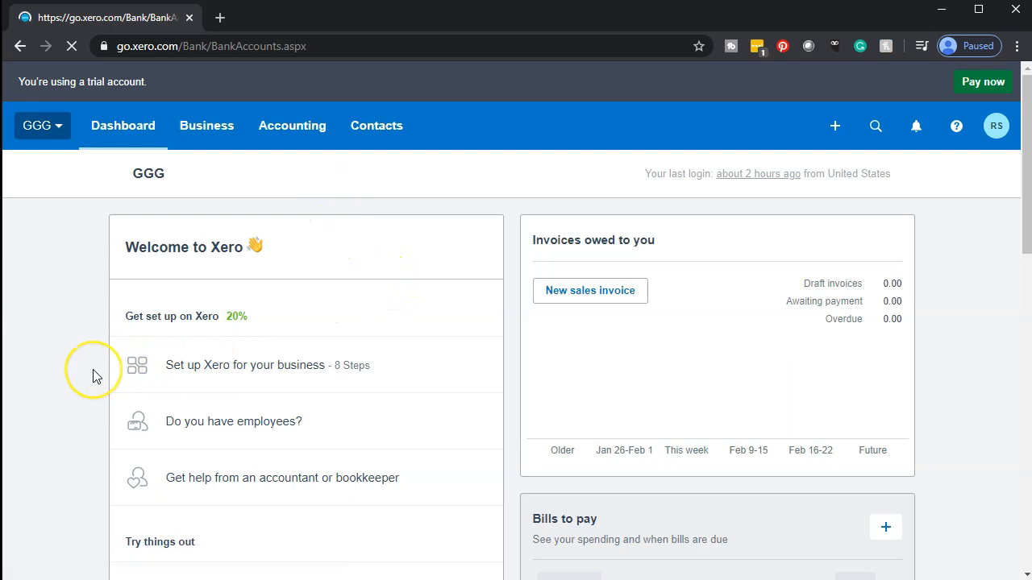
{"action": "scroll", "coordinate": [93, 376], "scroll_direction": "down", "scroll_amount": 2}
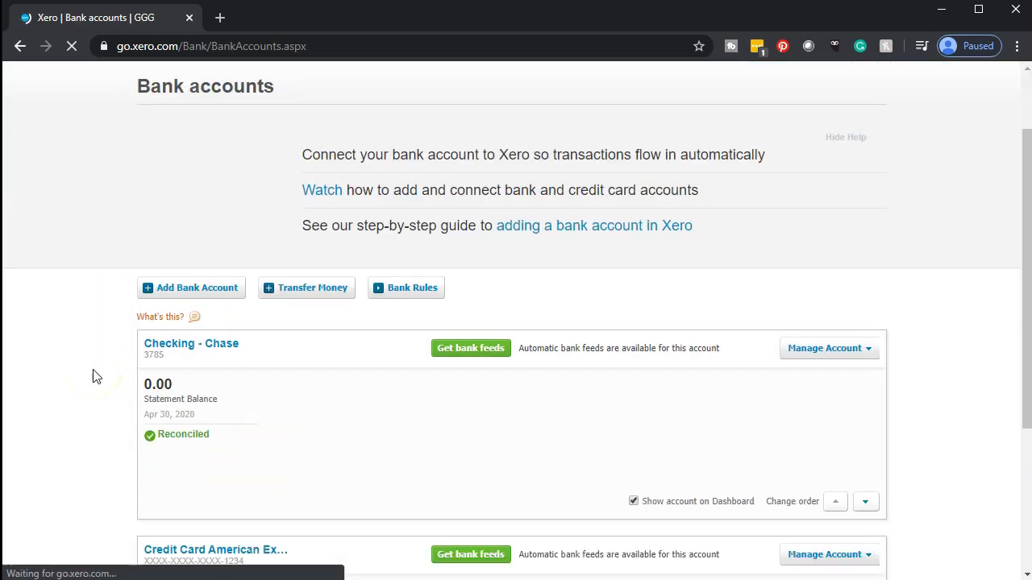
{"action": "scroll", "coordinate": [93, 377], "scroll_direction": "down", "scroll_amount": 1}
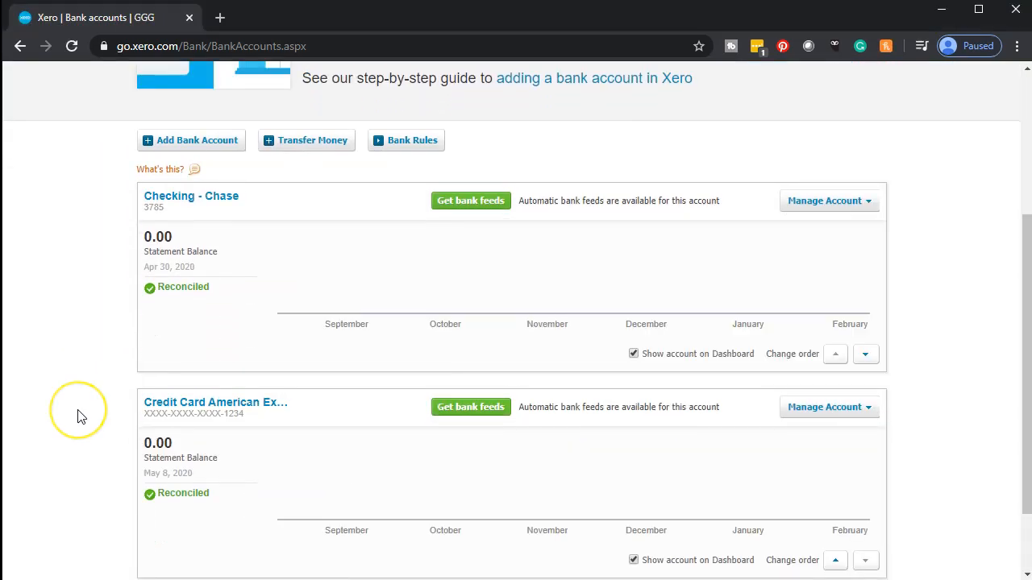
{"action": "key", "text": "ctrl+plus"}
{"action": "key", "text": "ctrl+plus"}
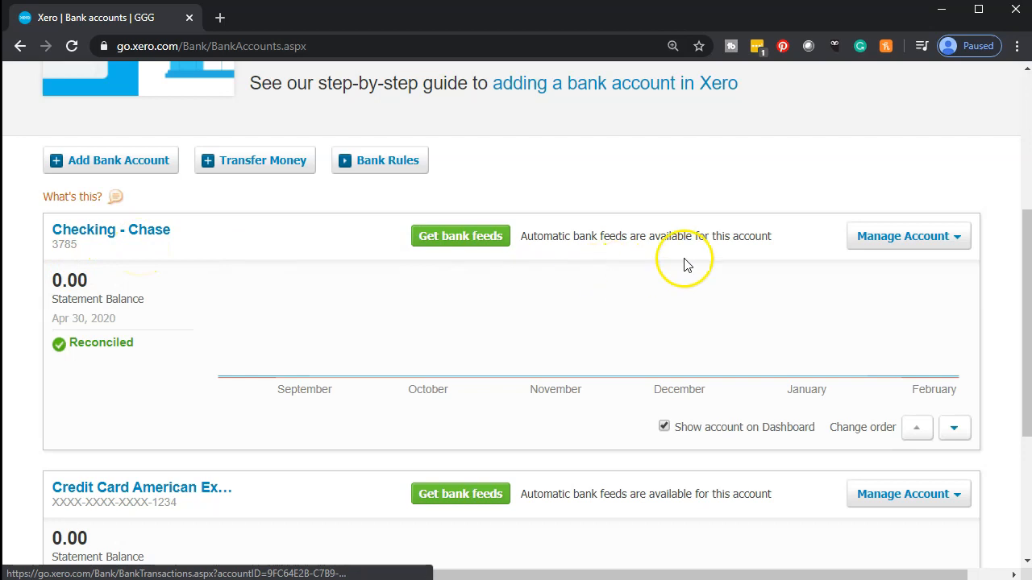
{"action": "left_click", "coordinate": [935, 252]}
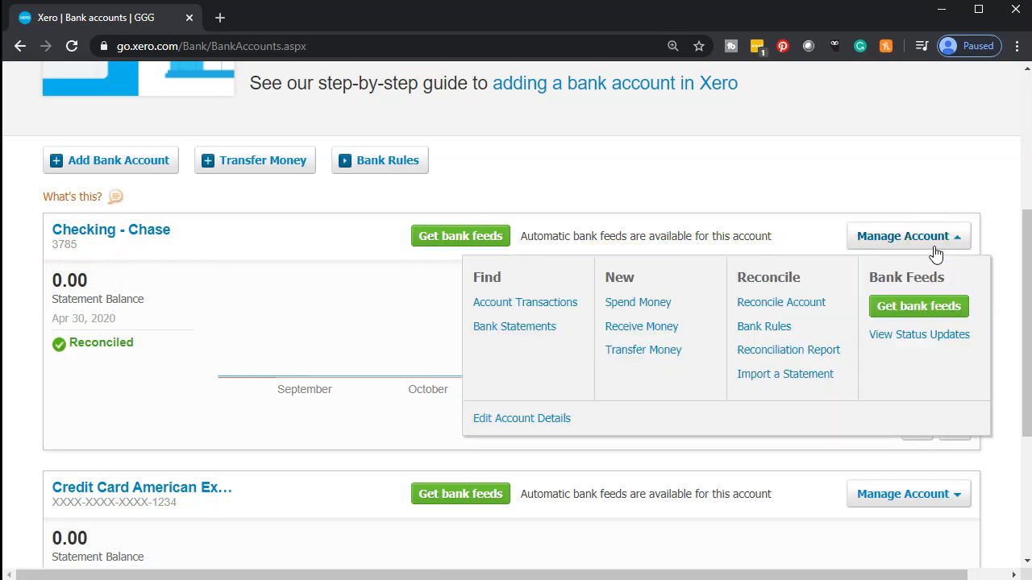
{"action": "left_click", "coordinate": [825, 376]}
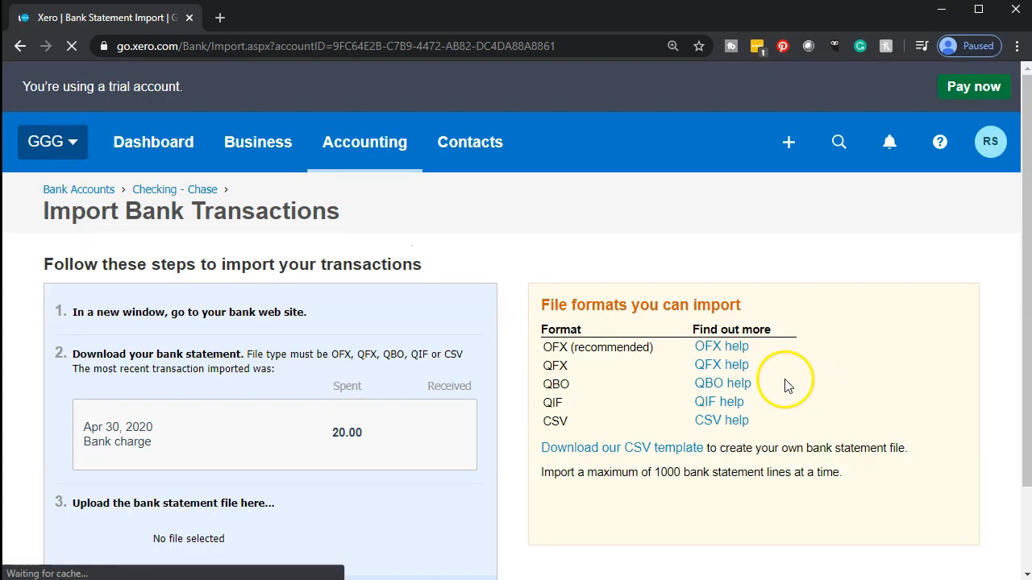
{"action": "scroll", "coordinate": [777, 387], "scroll_direction": "down", "scroll_amount": 1}
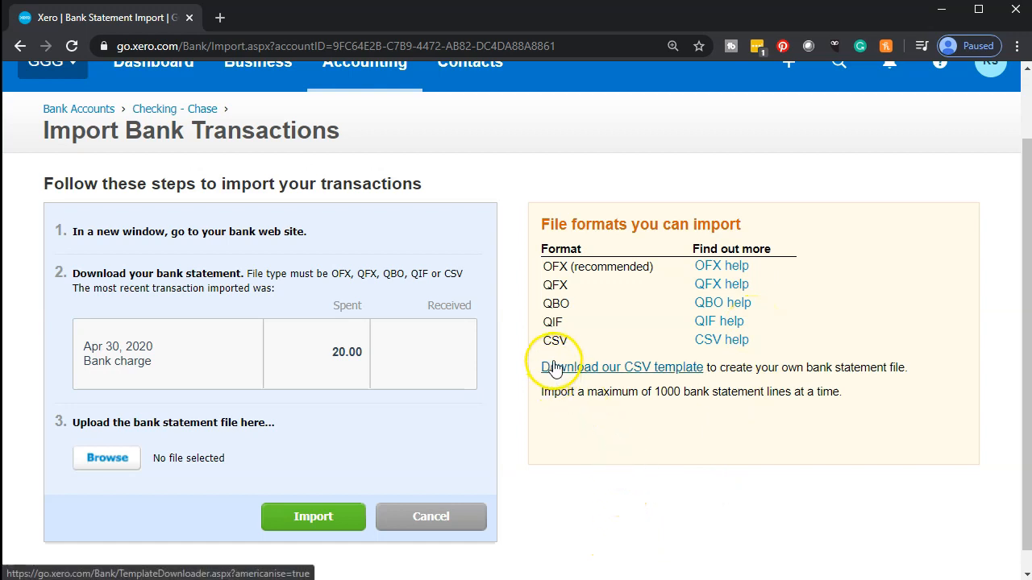
Upload "Data file for bank rules.csv" as the bank statement and proceed to its import options
{"action": "left_click", "coordinate": [108, 463]}
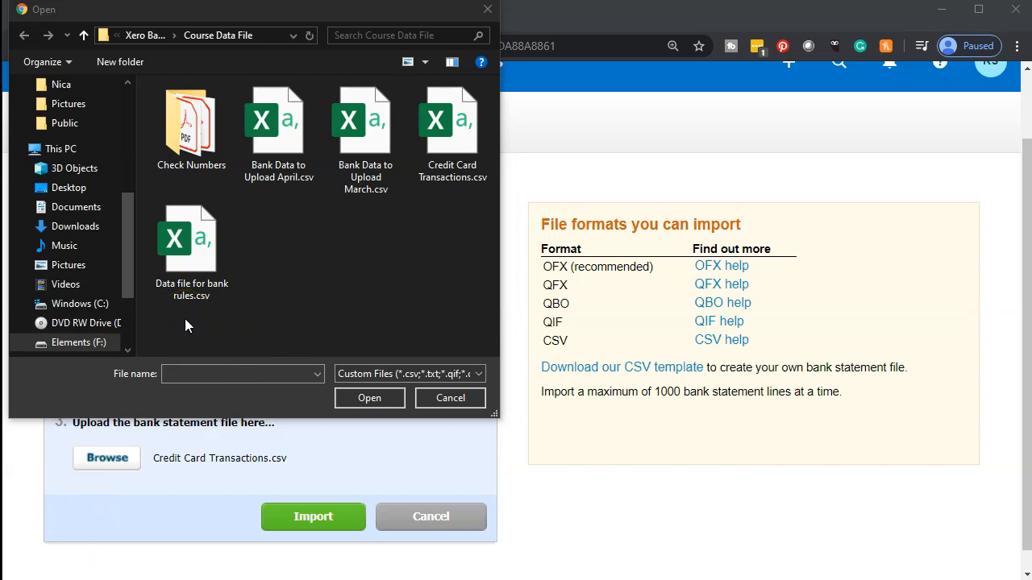
{"action": "double_click", "coordinate": [200, 262]}
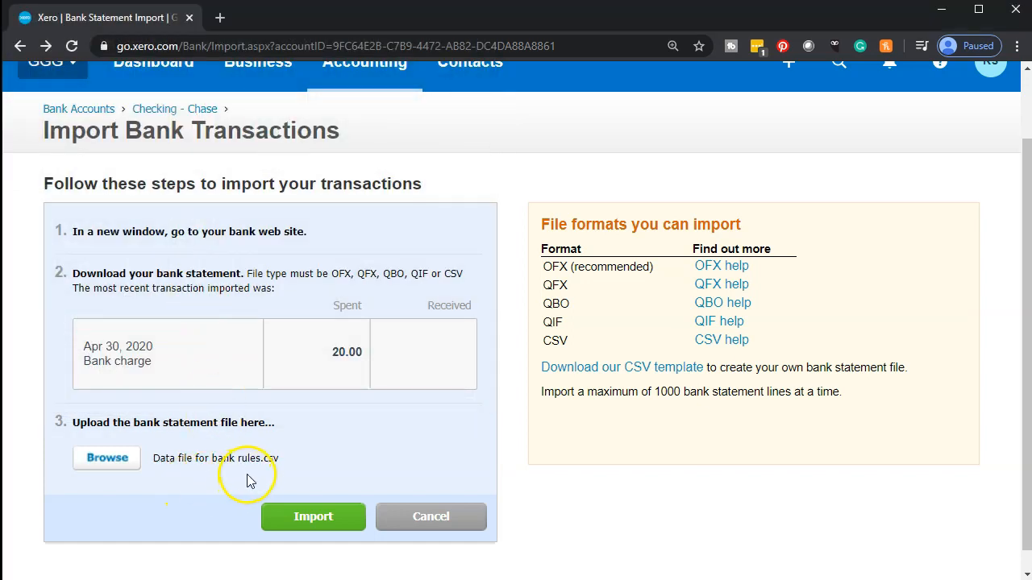
{"action": "left_click", "coordinate": [294, 524]}
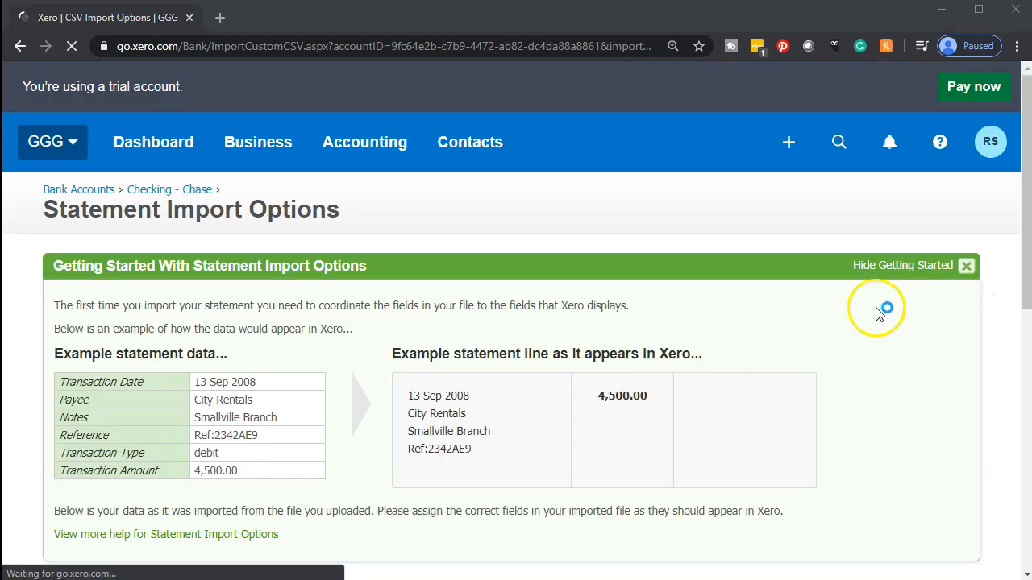
{"action": "scroll", "coordinate": [879, 313], "scroll_direction": "down", "scroll_amount": 2}
{"action": "scroll", "coordinate": [879, 314], "scroll_direction": "down", "scroll_amount": 2}
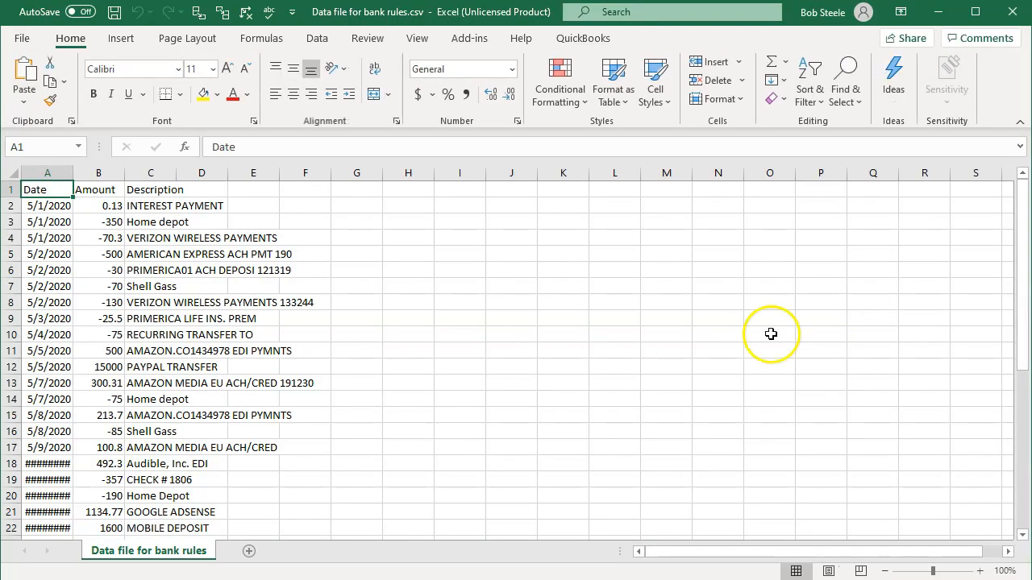
Check the Date, Amount and Description column headings in the Excel data file, enlarging the sheet to 130%, and return to Xero
{"action": "left_click", "coordinate": [323, 369]}
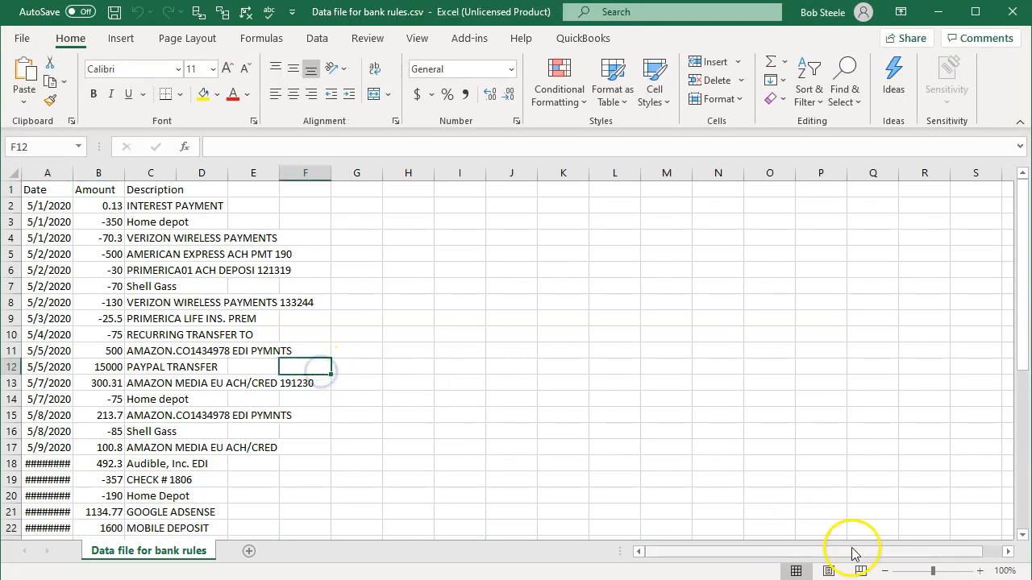
{"action": "left_click", "coordinate": [979, 571]}
{"action": "left_click", "coordinate": [979, 572]}
{"action": "left_click", "coordinate": [979, 571]}
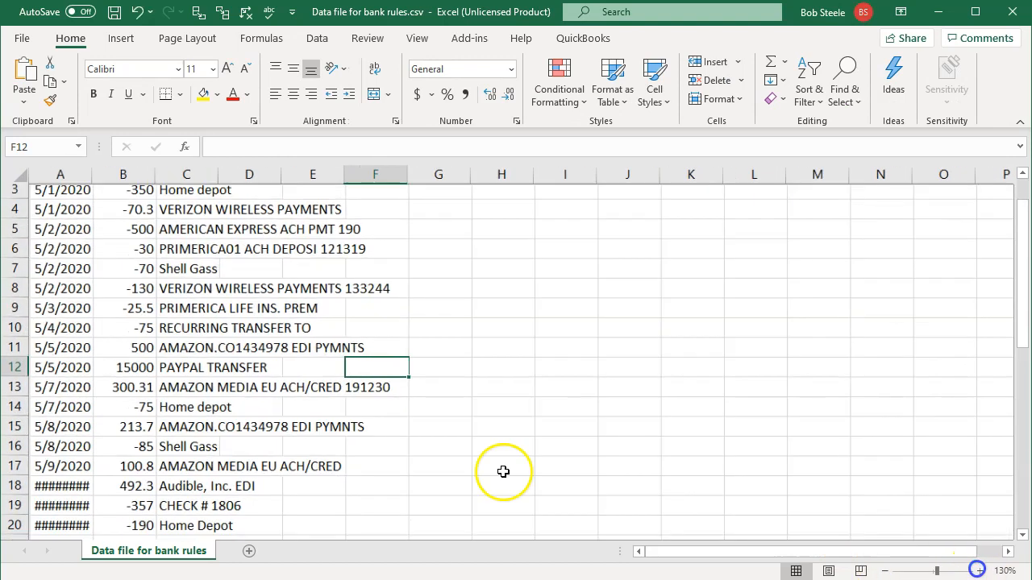
{"action": "scroll", "coordinate": [444, 438], "scroll_direction": "up", "scroll_amount": 1}
{"action": "left_click", "coordinate": [65, 212]}
{"action": "left_click", "coordinate": [131, 196]}
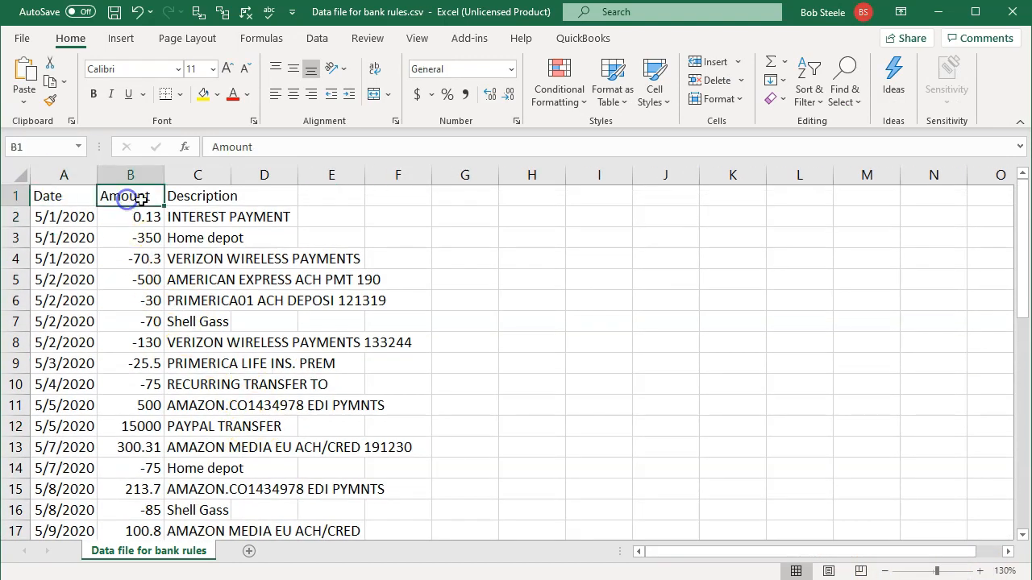
{"action": "left_click", "coordinate": [187, 198]}
{"action": "left_click", "coordinate": [937, 11]}
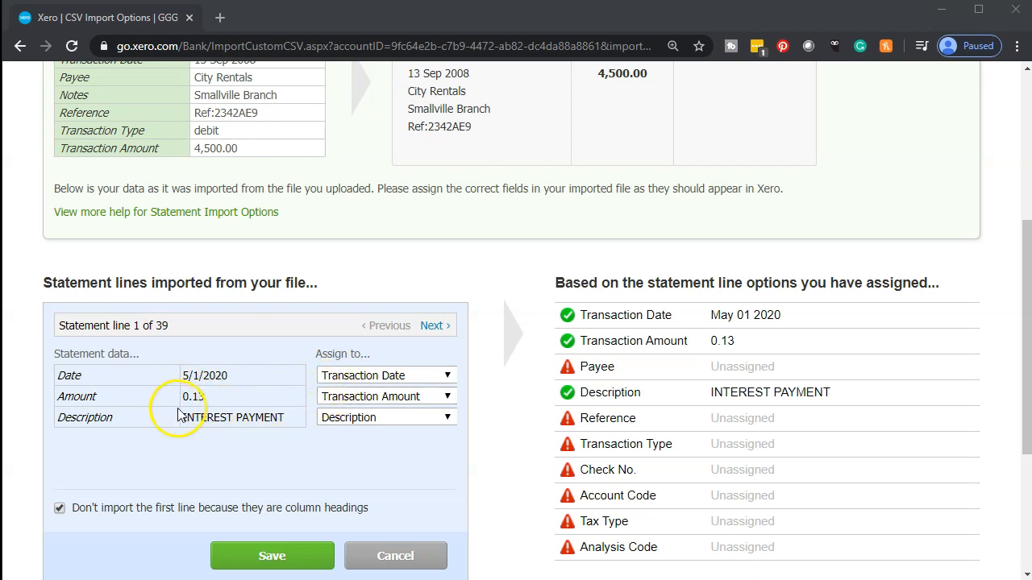
Check the date, amount and description field assignments, save the import excluding the heading line, and acknowledge the import results
{"action": "scroll", "coordinate": [652, 411], "scroll_direction": "down", "scroll_amount": 1}
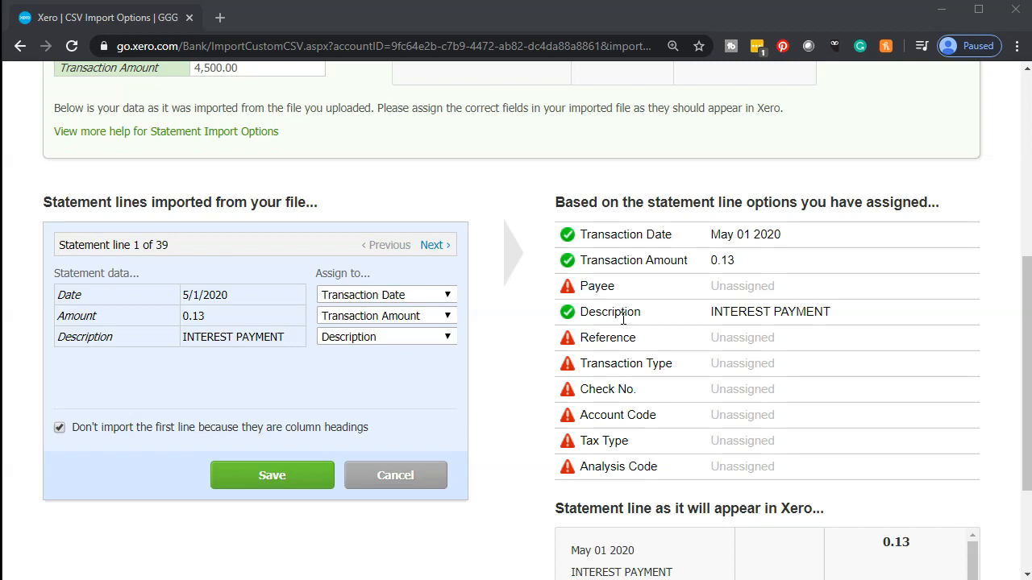
{"action": "scroll", "coordinate": [623, 318], "scroll_direction": "down", "scroll_amount": 2}
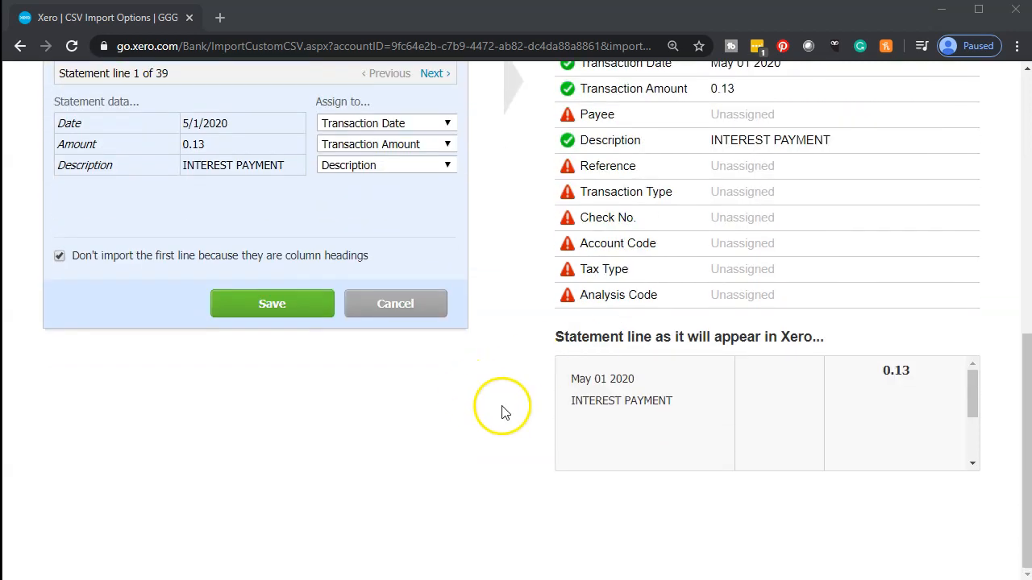
{"action": "left_click", "coordinate": [282, 312]}
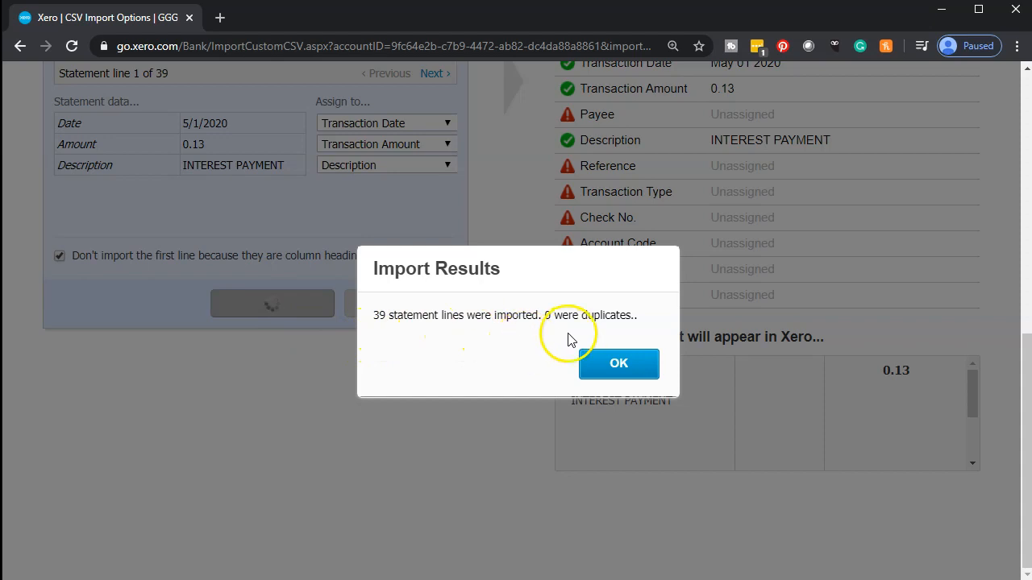
{"action": "left_click", "coordinate": [615, 363]}
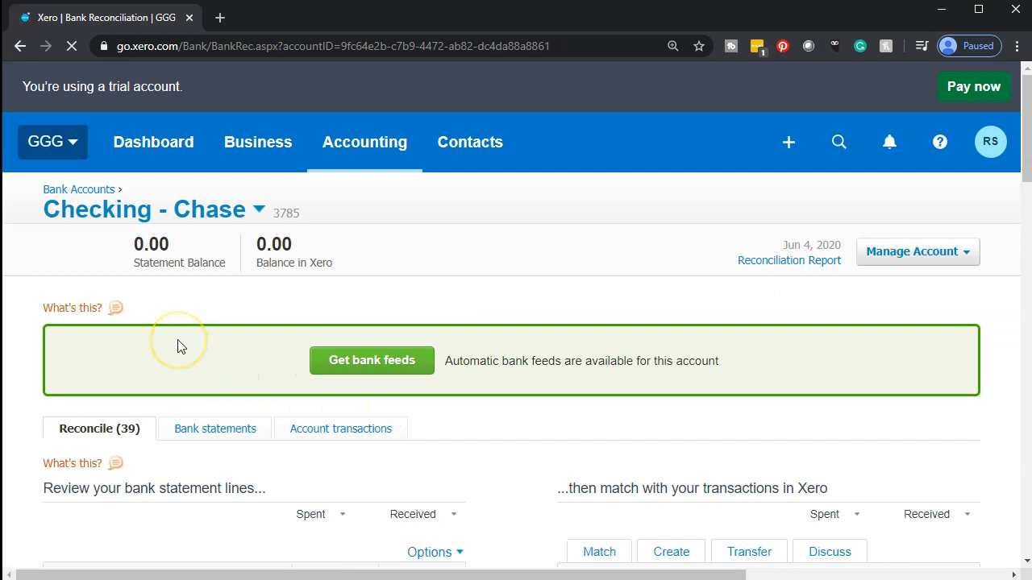
Examine the first statement lines to reconcile, viewing the statement details of the 350.00 Home depot transaction
{"action": "scroll", "coordinate": [179, 347], "scroll_direction": "down", "scroll_amount": 1}
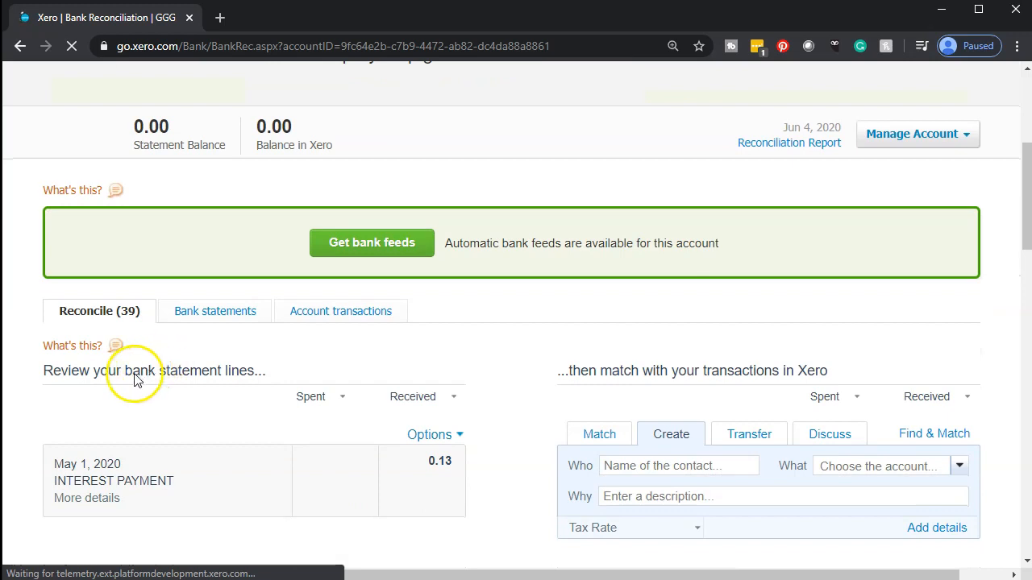
{"action": "scroll", "coordinate": [136, 379], "scroll_direction": "up", "scroll_amount": 4}
{"action": "scroll", "coordinate": [97, 395], "scroll_direction": "down", "scroll_amount": 3}
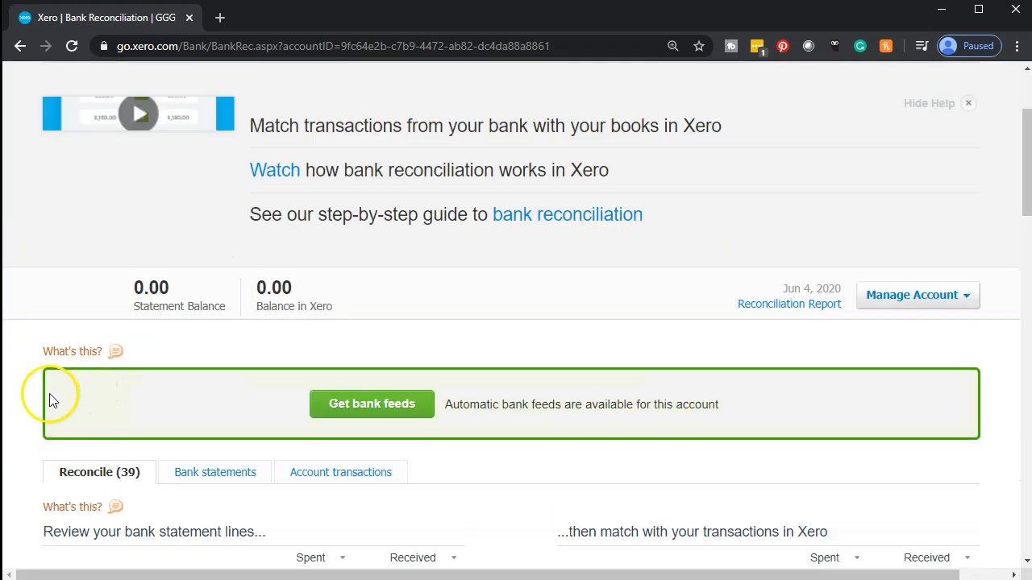
{"action": "scroll", "coordinate": [92, 405], "scroll_direction": "down", "scroll_amount": 4}
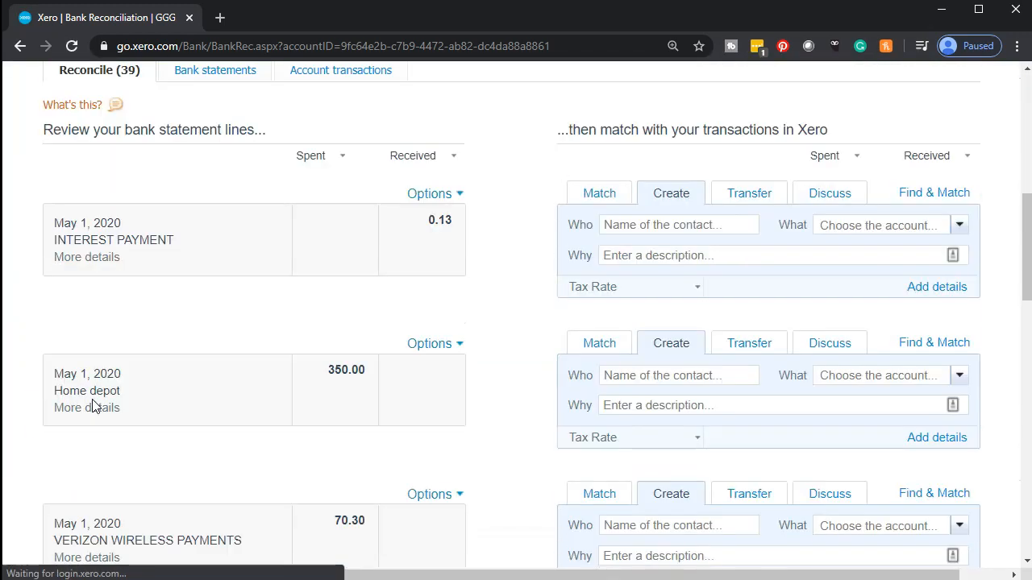
{"action": "left_click", "coordinate": [93, 407]}
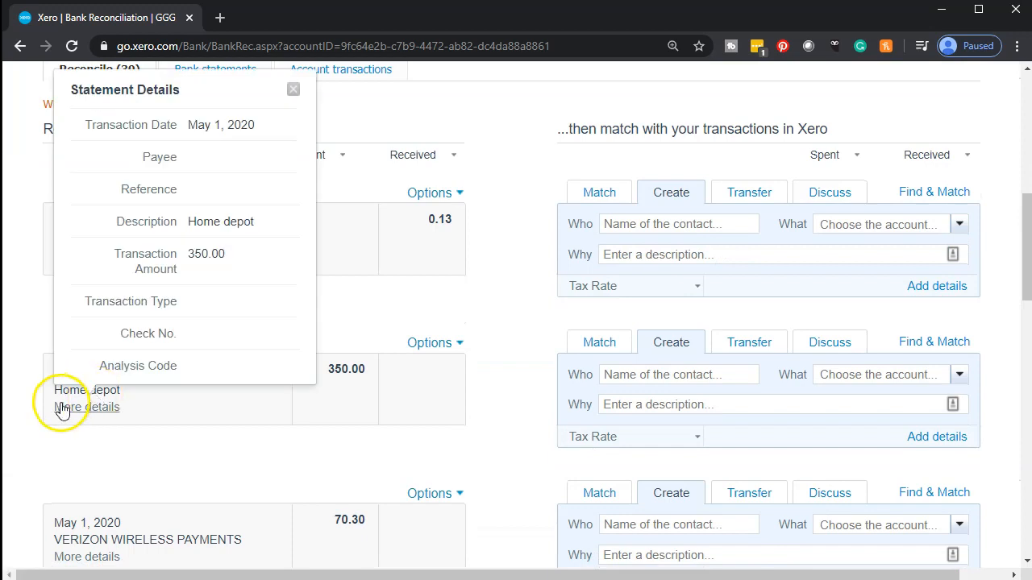
{"action": "left_click", "coordinate": [293, 88]}
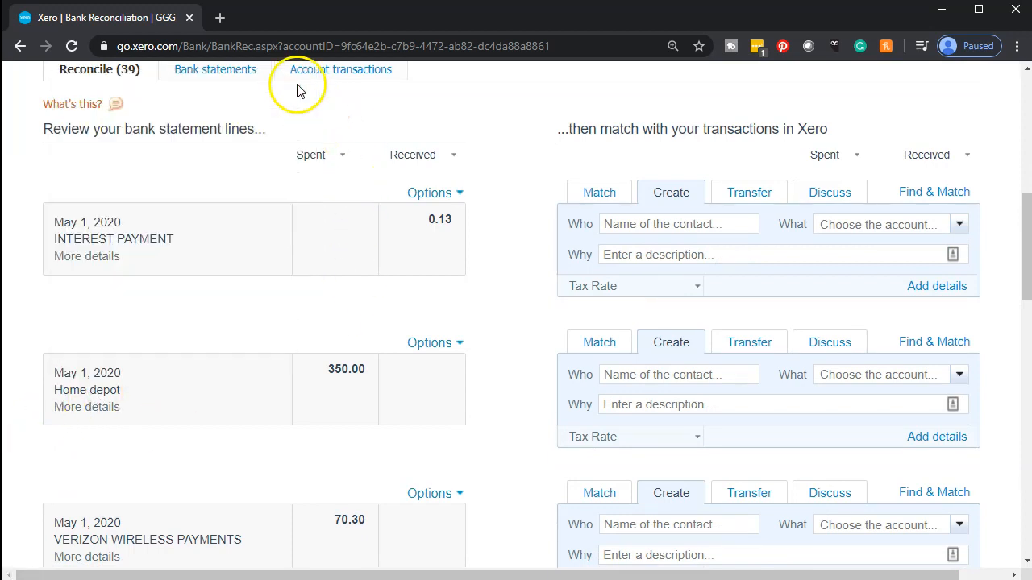
{"action": "left_click", "coordinate": [666, 307]}
Review the rest of the first page of unreconciled statement lines and the page selection choices
{"action": "scroll", "coordinate": [679, 311], "scroll_direction": "down", "scroll_amount": 5}
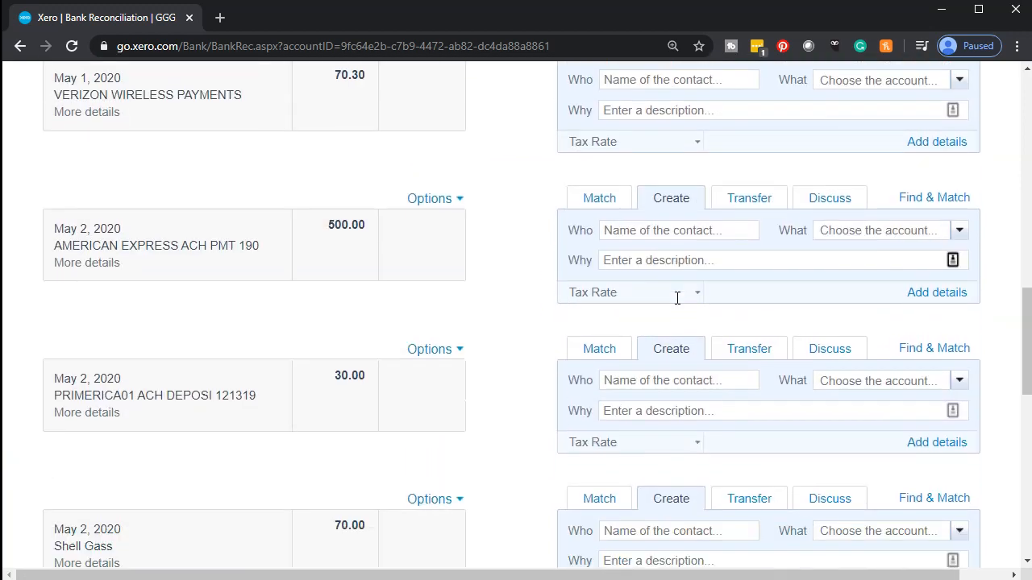
{"action": "scroll", "coordinate": [677, 298], "scroll_direction": "down", "scroll_amount": 7}
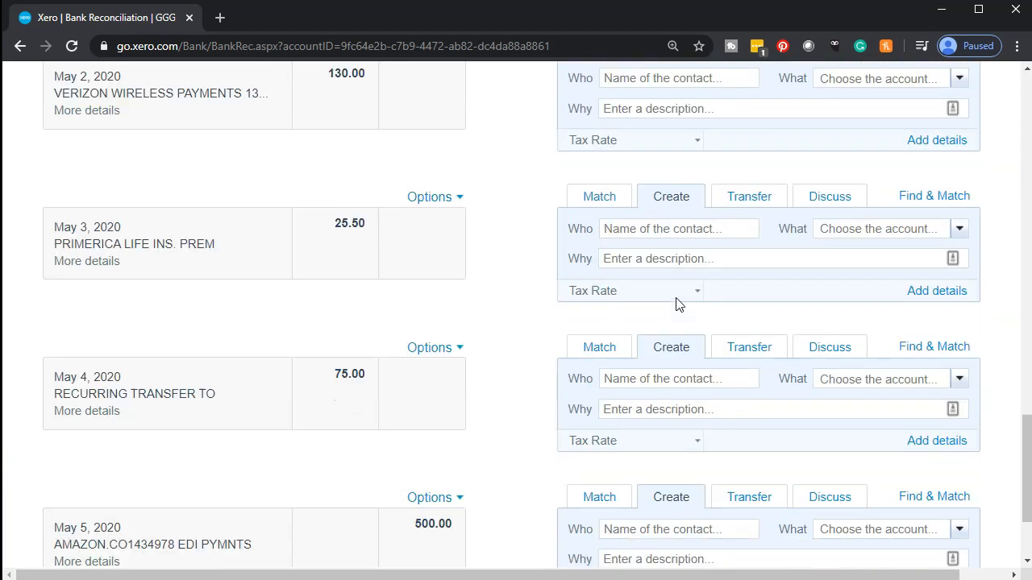
{"action": "scroll", "coordinate": [677, 304], "scroll_direction": "down", "scroll_amount": 1}
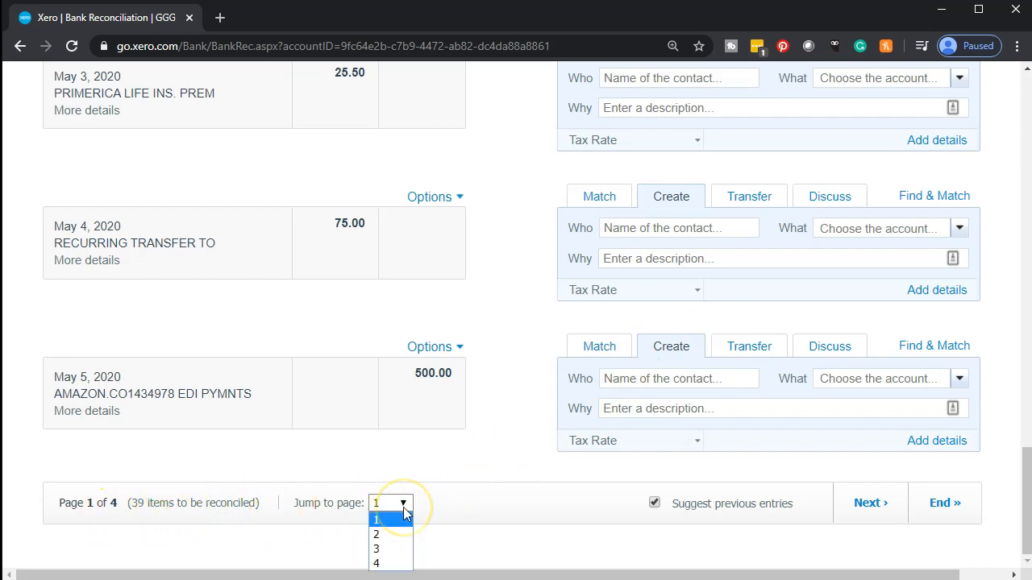
{"action": "left_click", "coordinate": [403, 516]}
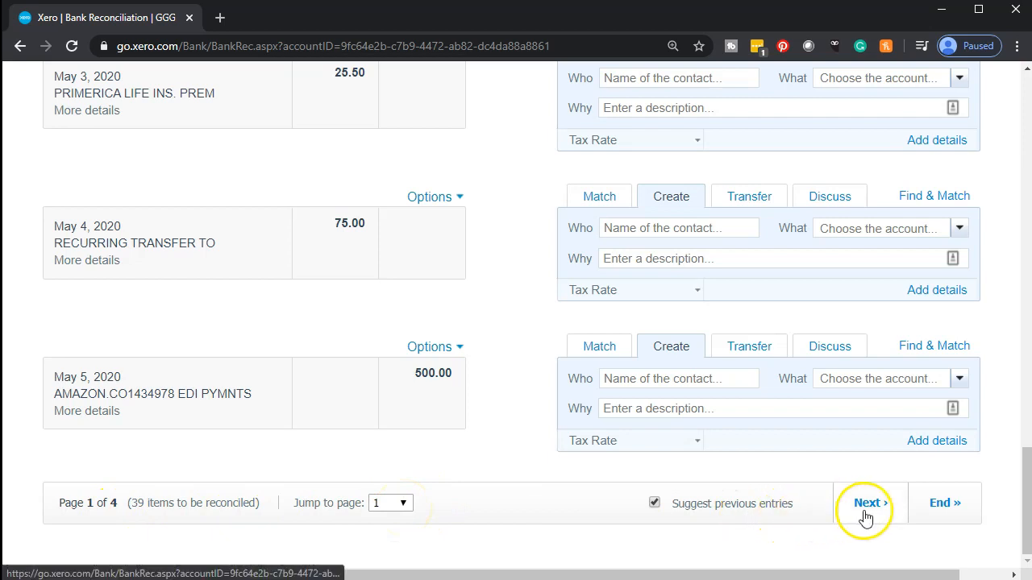
{"action": "scroll", "coordinate": [433, 462], "scroll_direction": "up", "scroll_amount": 20}
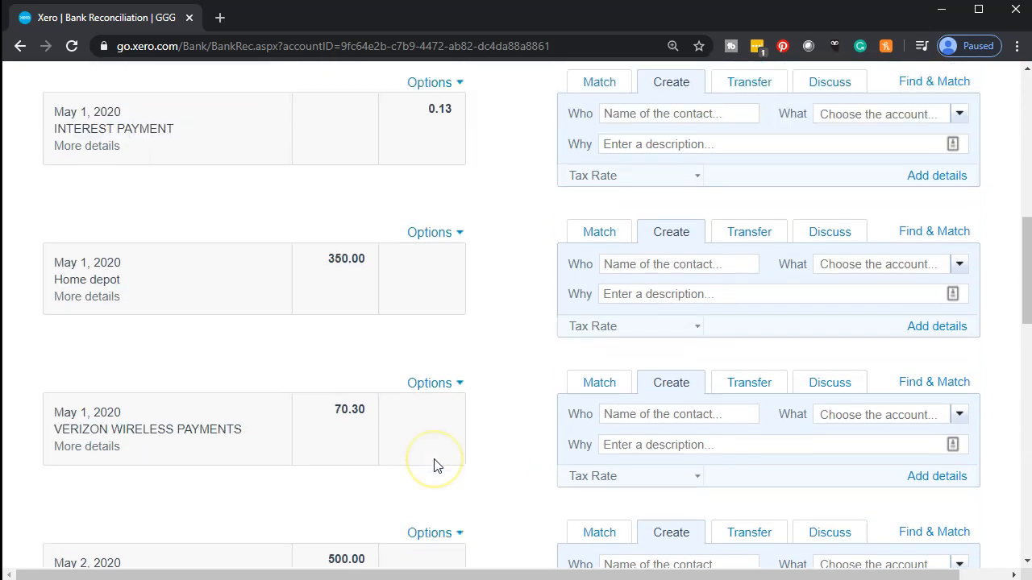
{"action": "scroll", "coordinate": [434, 465], "scroll_direction": "down", "scroll_amount": 1}
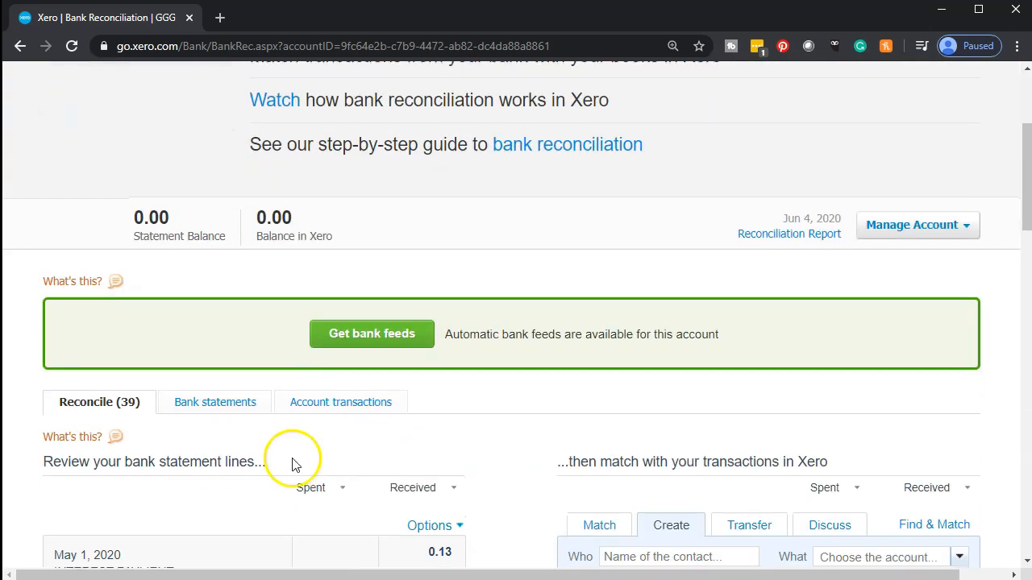
View the imported bank statement lines for the Checking - Chase account
{"action": "left_click", "coordinate": [224, 409]}
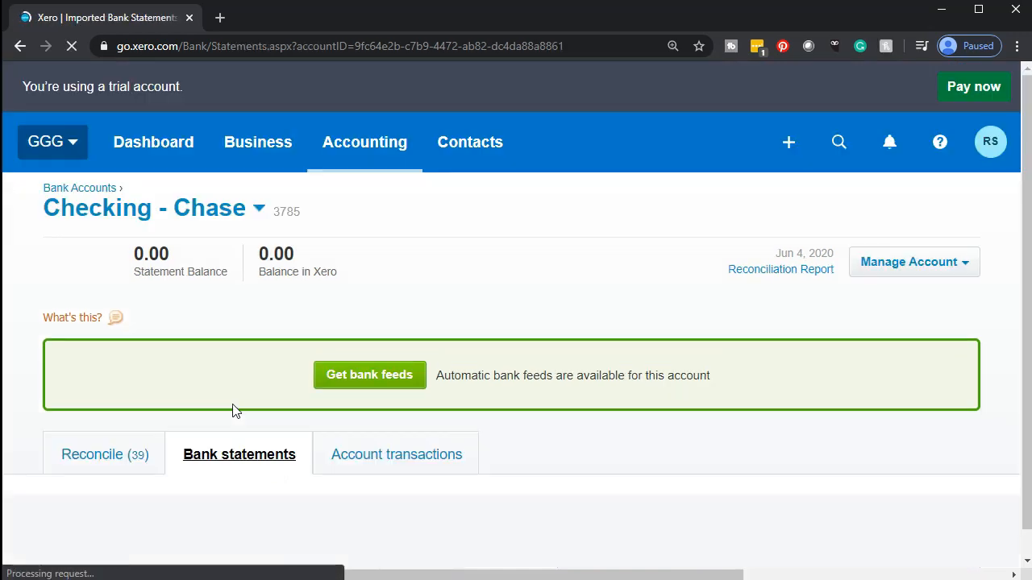
{"action": "scroll", "coordinate": [232, 404], "scroll_direction": "down", "scroll_amount": 2}
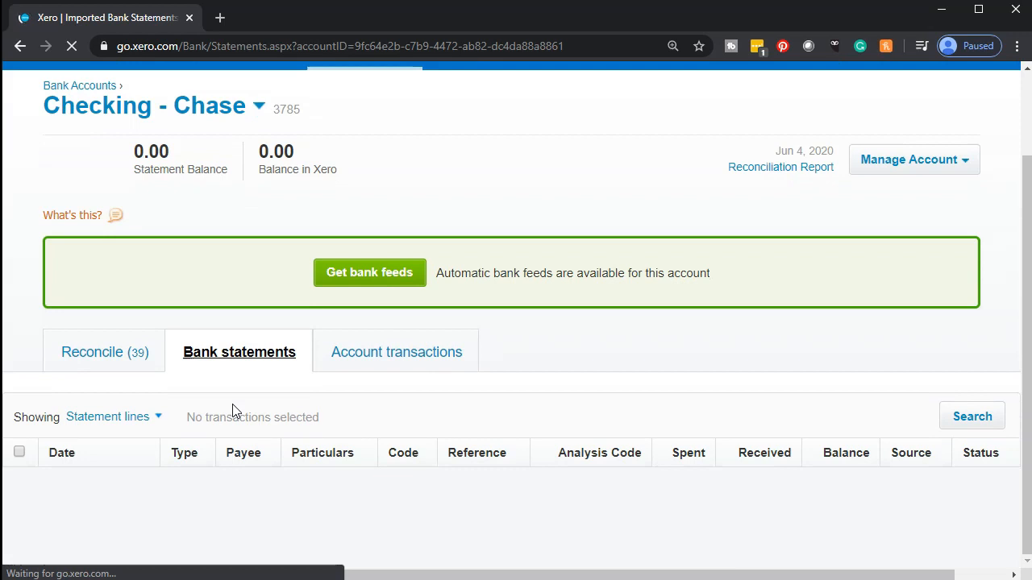
Review the imported statement lines for the Checking - Chase account, comparing the reconciled status of the May and April 2020 entries
{"action": "scroll", "coordinate": [451, 362], "scroll_direction": "down", "scroll_amount": 3}
{"action": "scroll", "coordinate": [451, 365], "scroll_direction": "down", "scroll_amount": 15}
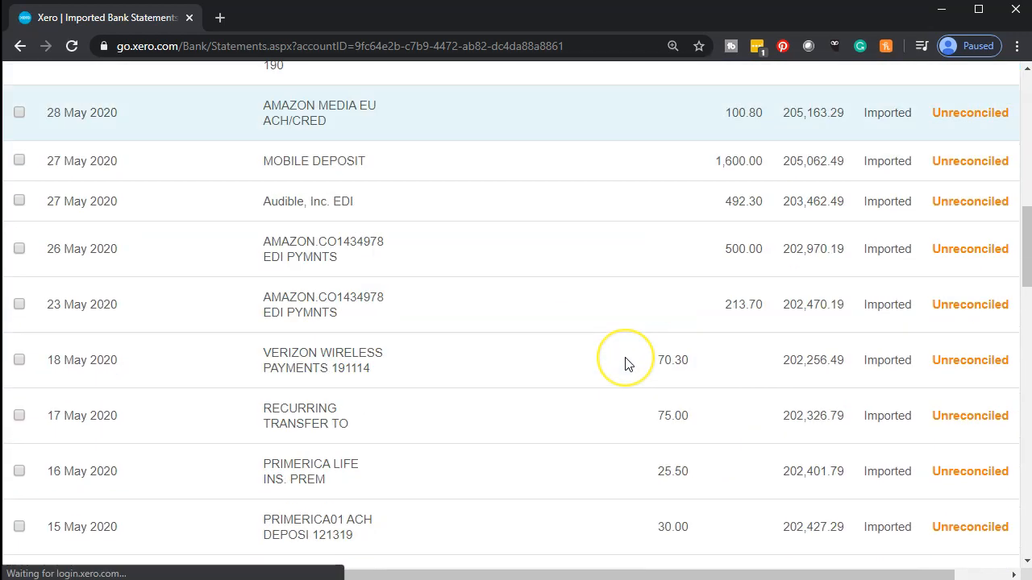
{"action": "scroll", "coordinate": [627, 364], "scroll_direction": "down", "scroll_amount": 6}
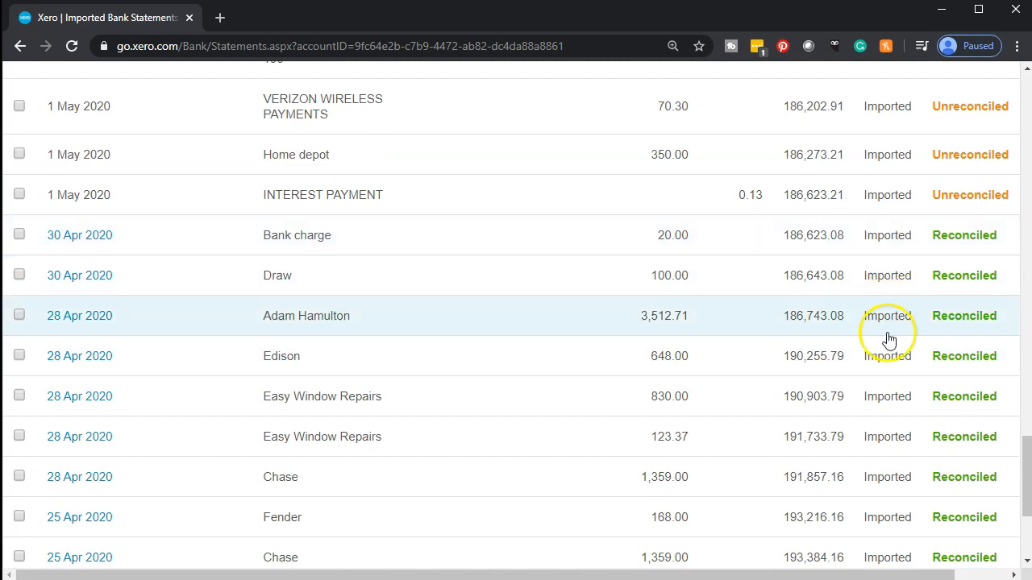
{"action": "scroll", "coordinate": [610, 407], "scroll_direction": "up", "scroll_amount": 15}
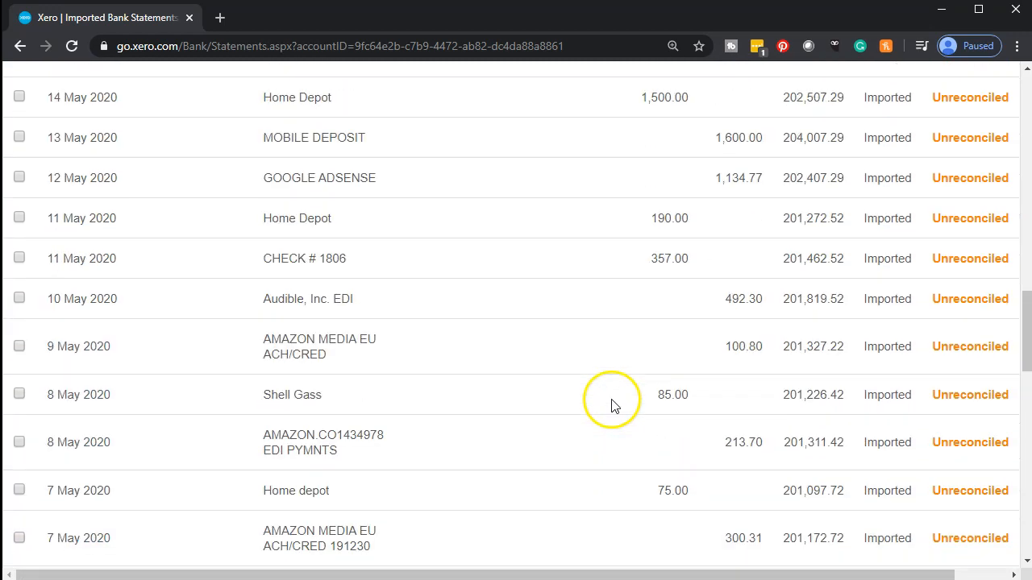
{"action": "scroll", "coordinate": [611, 408], "scroll_direction": "up", "scroll_amount": 8}
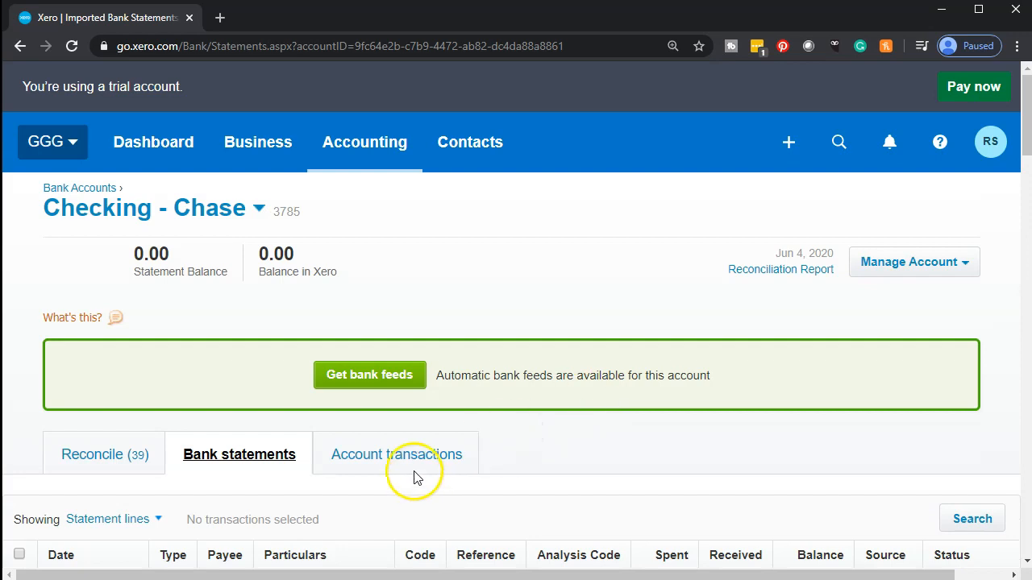
View the Checking - Chase account transactions and check their source and reconciliation status
{"action": "left_click", "coordinate": [408, 466]}
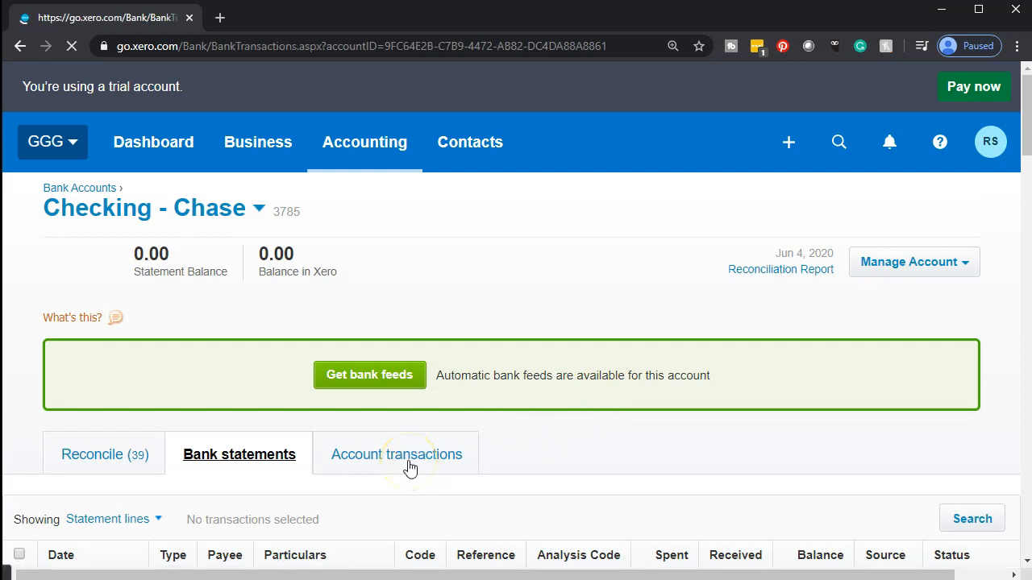
{"action": "scroll", "coordinate": [409, 468], "scroll_direction": "down", "scroll_amount": 5}
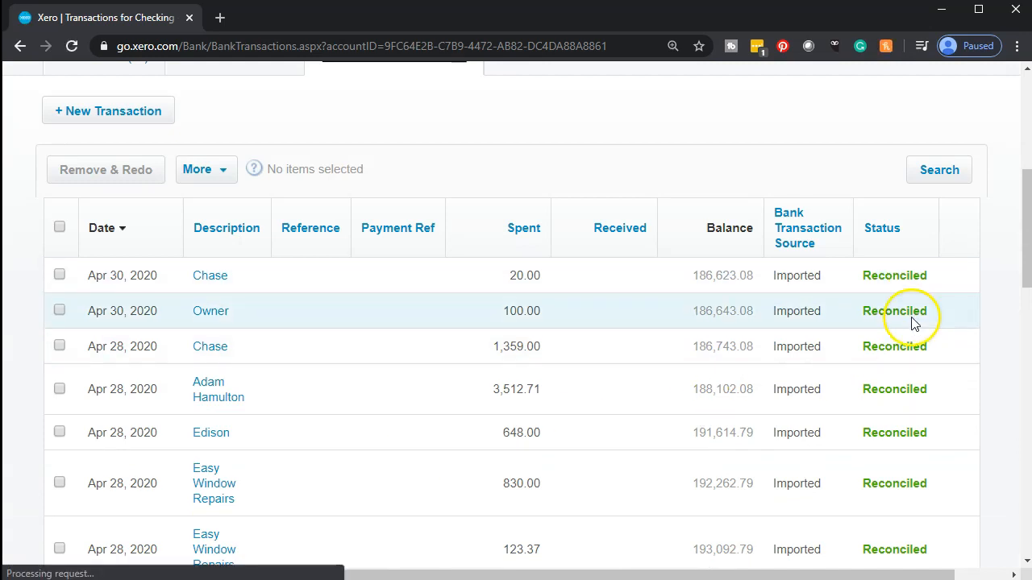
{"action": "scroll", "coordinate": [665, 422], "scroll_direction": "up", "scroll_amount": 2}
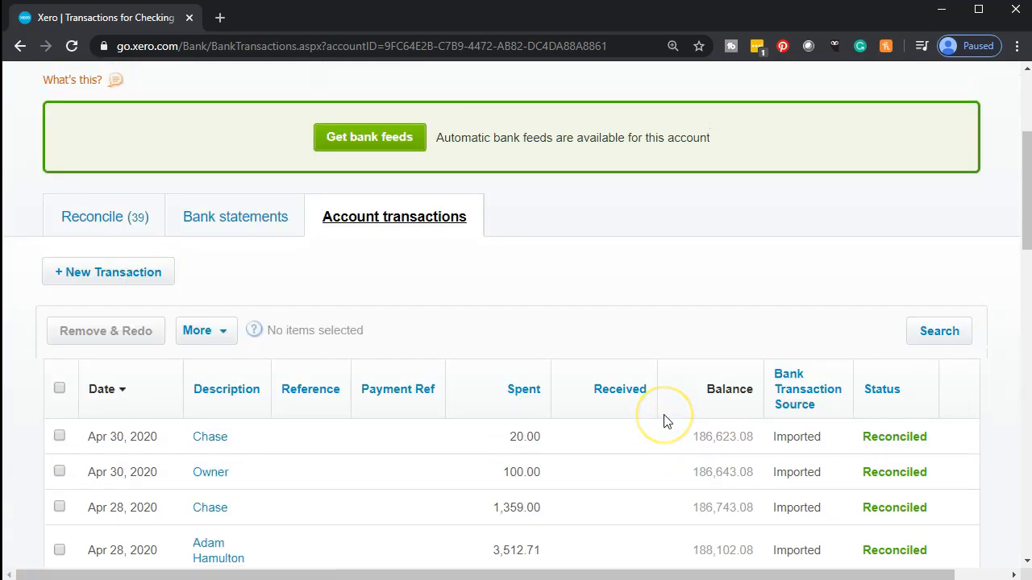
{"action": "scroll", "coordinate": [666, 421], "scroll_direction": "up", "scroll_amount": 1}
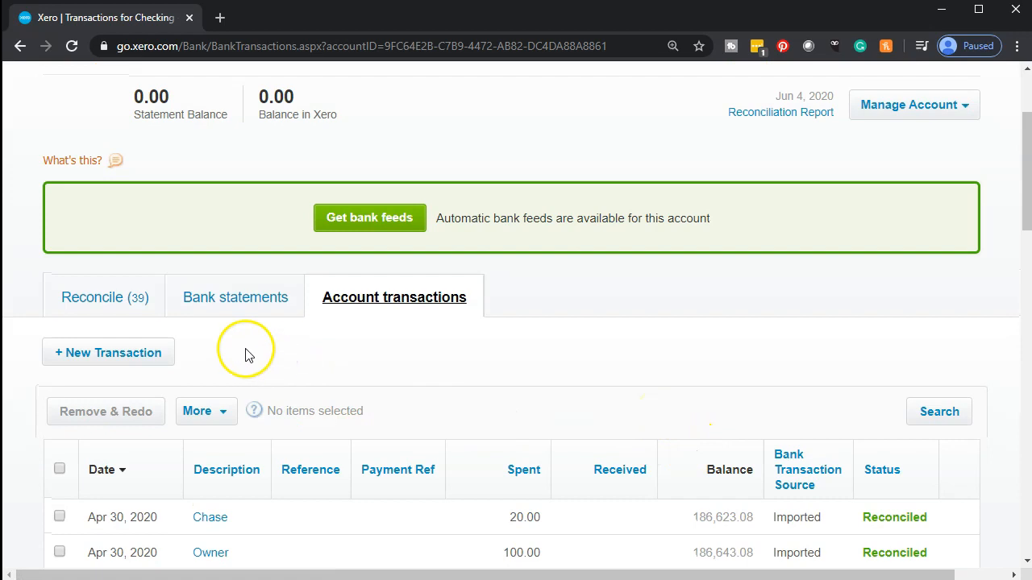
Return to the statement lines awaiting reconciliation and examine the first May 1, 2020 entries with their matching options
{"action": "left_click", "coordinate": [117, 309]}
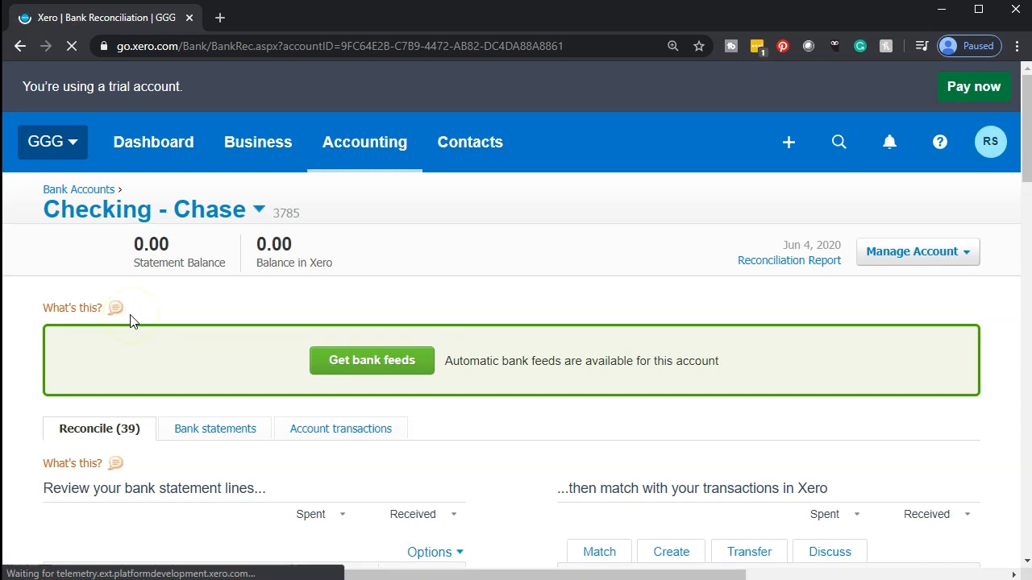
{"action": "scroll", "coordinate": [133, 321], "scroll_direction": "down", "scroll_amount": 4}
{"action": "scroll", "coordinate": [133, 321], "scroll_direction": "up", "scroll_amount": 2}
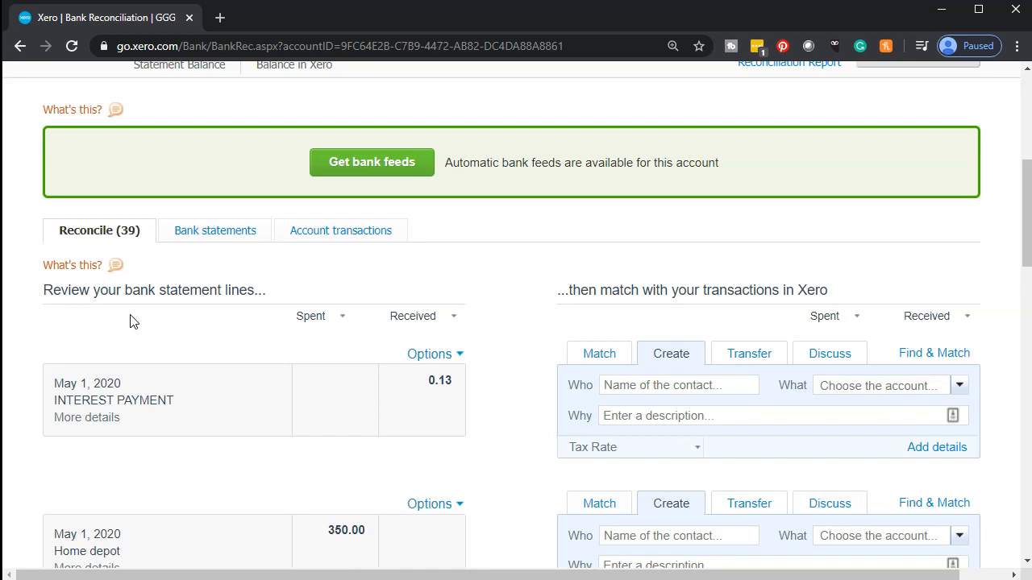
{"action": "scroll", "coordinate": [133, 321], "scroll_direction": "down", "scroll_amount": 2}
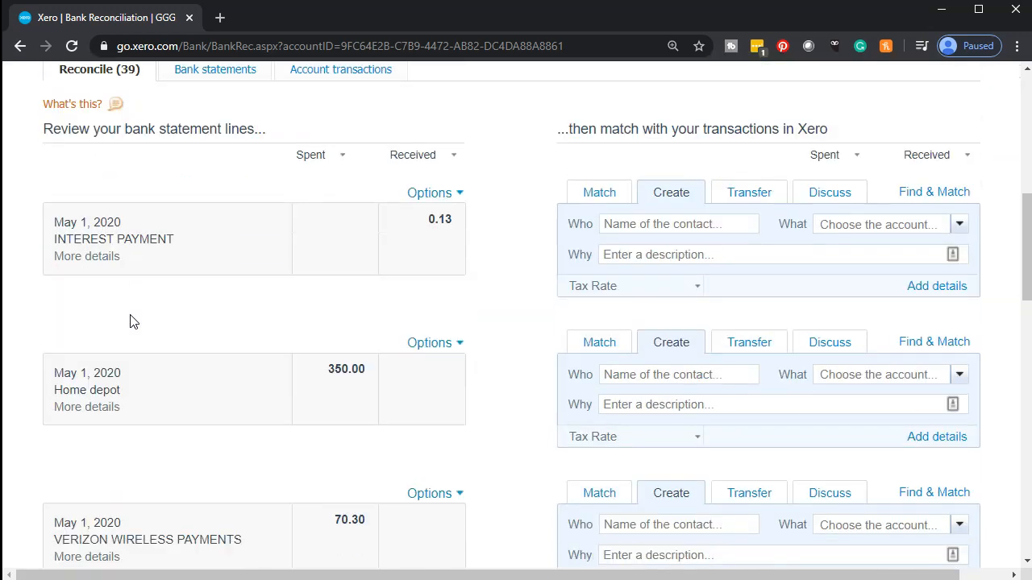